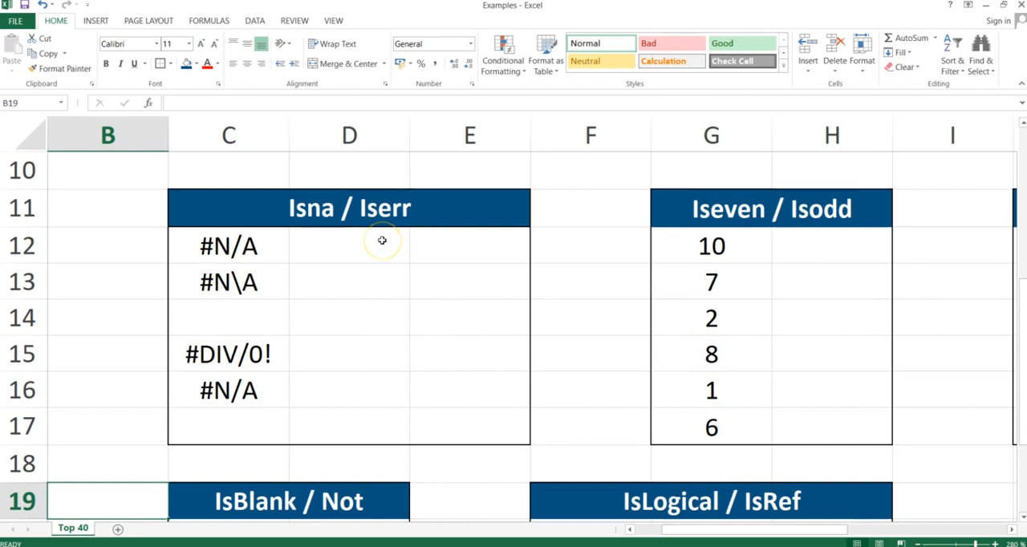
# Enter the formula =ISNA(C12) in cell D12 to test the first value of the Isna / Iserr table.
pyautogui.click(346, 245)
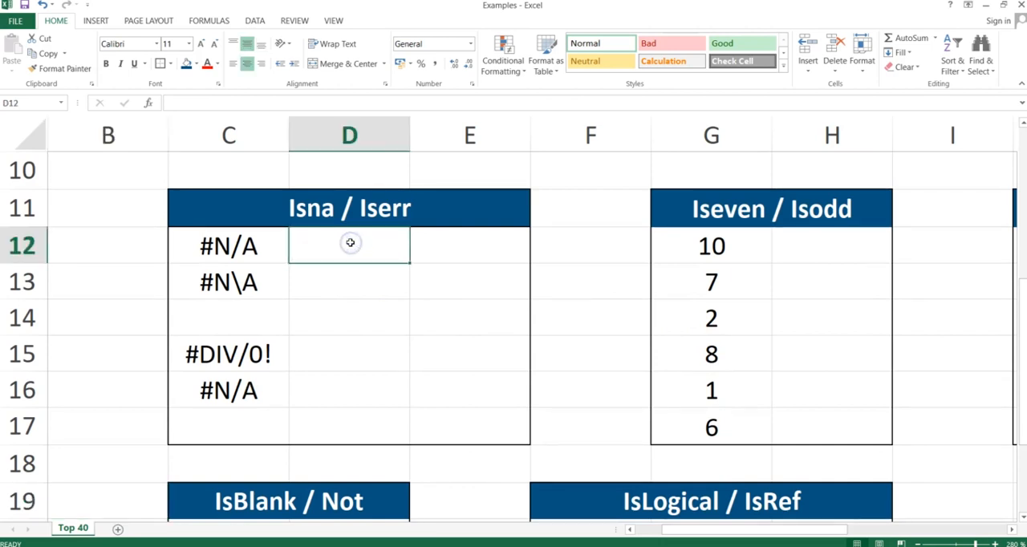
pyautogui.write('=isna')
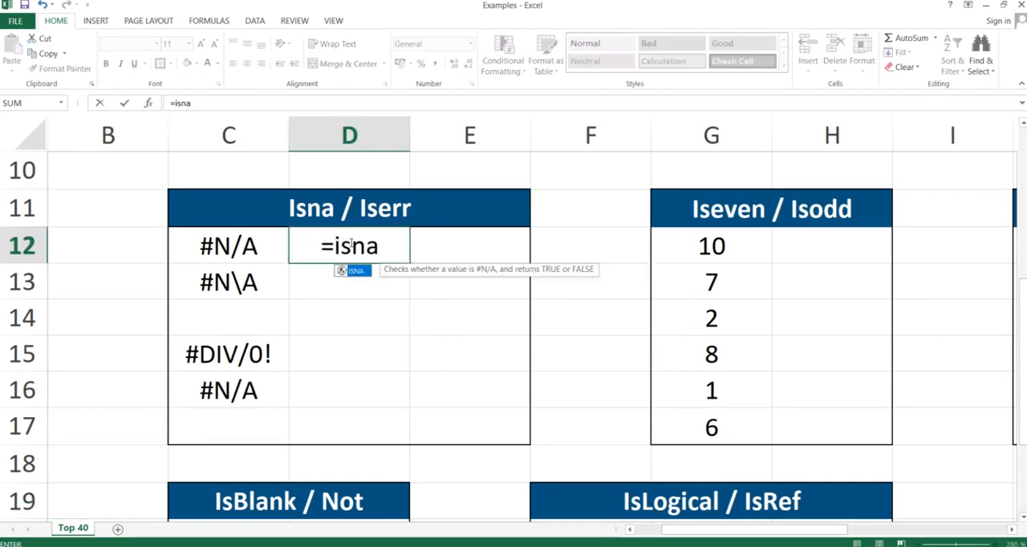
pyautogui.write('(')
pyautogui.press('Left')
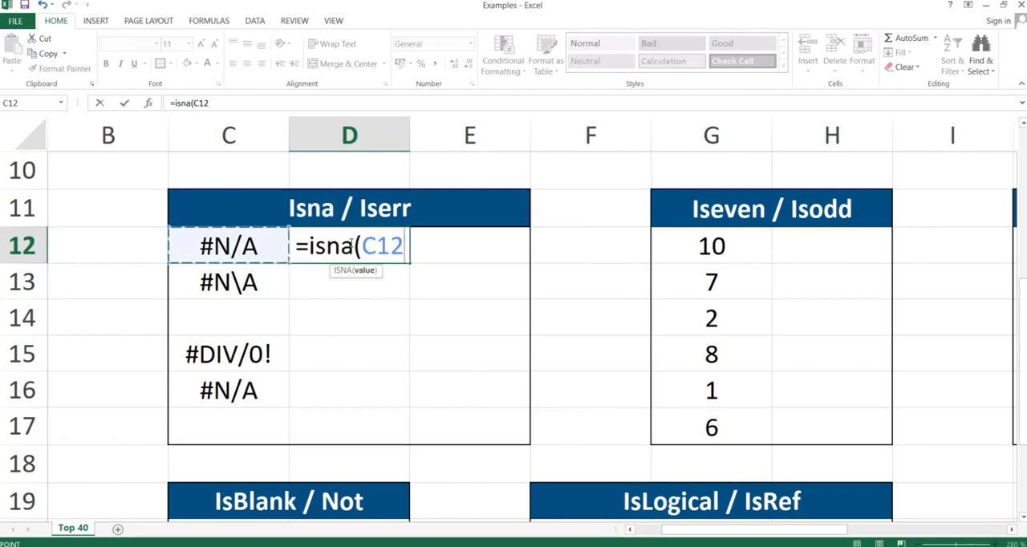
pyautogui.press('Return')
pyautogui.click(350, 243)
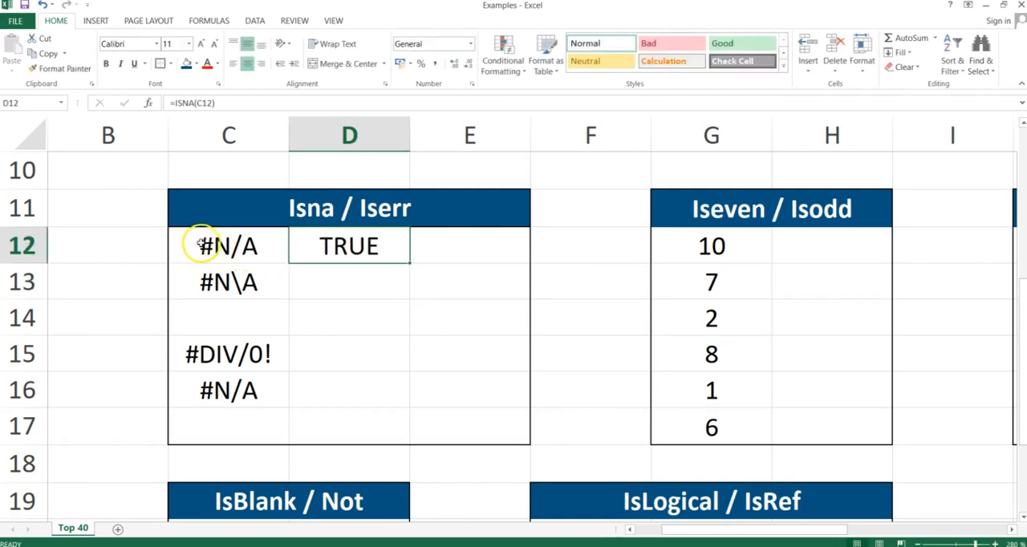
# Examine the text inside cell C13, highlighting the slash character between N and A.
pyautogui.doubleClick(236, 283)
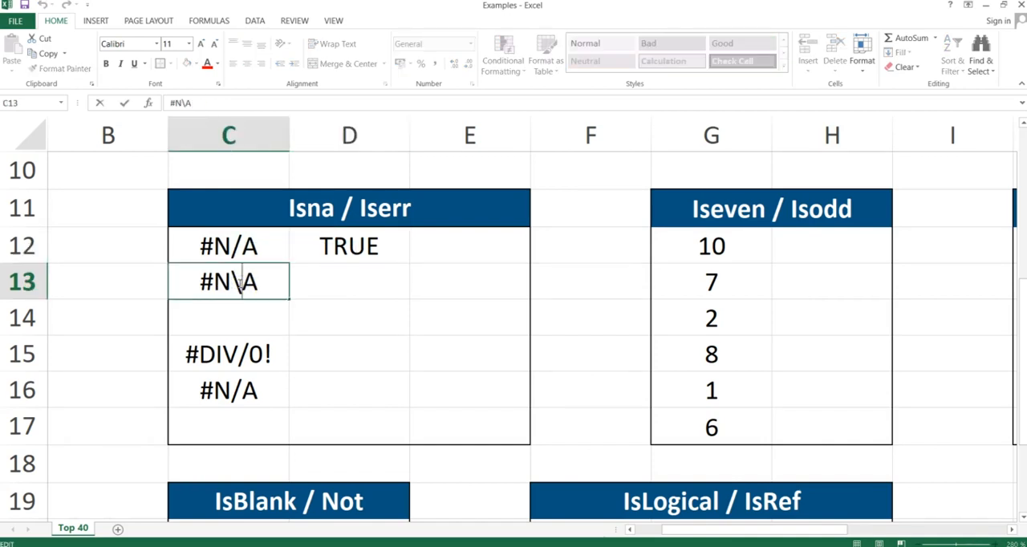
pyautogui.click(240, 283)
pyautogui.moveTo(239, 283); pyautogui.dragTo(237, 283)
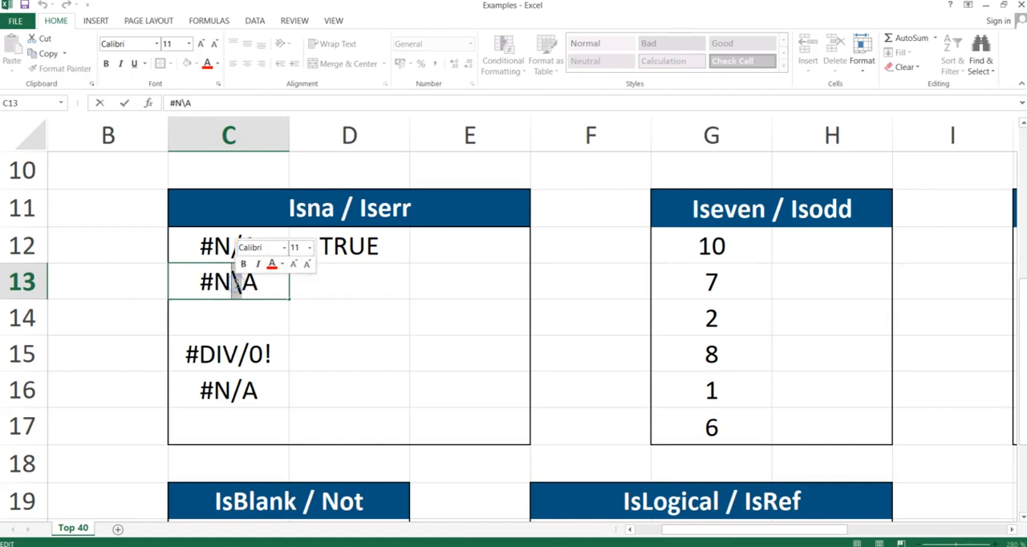
pyautogui.write('/')
pyautogui.press('Return')
# Enter the formula =ISNA(C13) in cell D13.
pyautogui.click(239, 277)
pyautogui.press('Right')
pyautogui.write('=isna(')
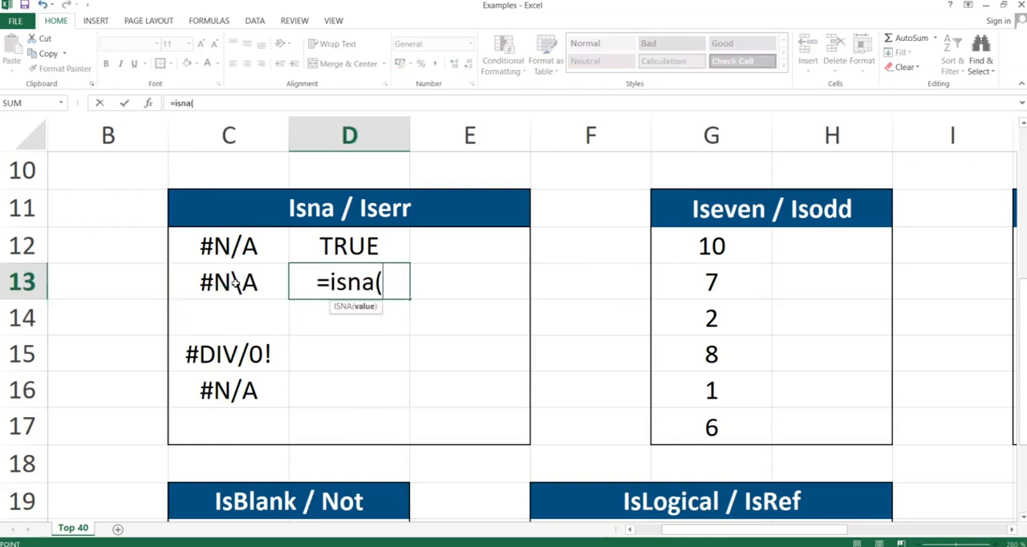
pyautogui.click(233, 279)
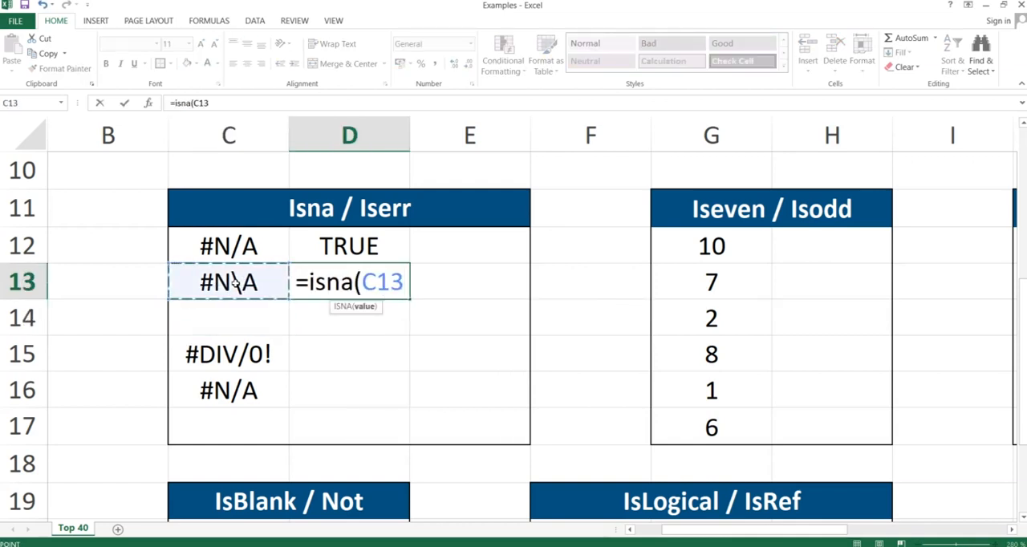
pyautogui.write(')')
pyautogui.press('Return')
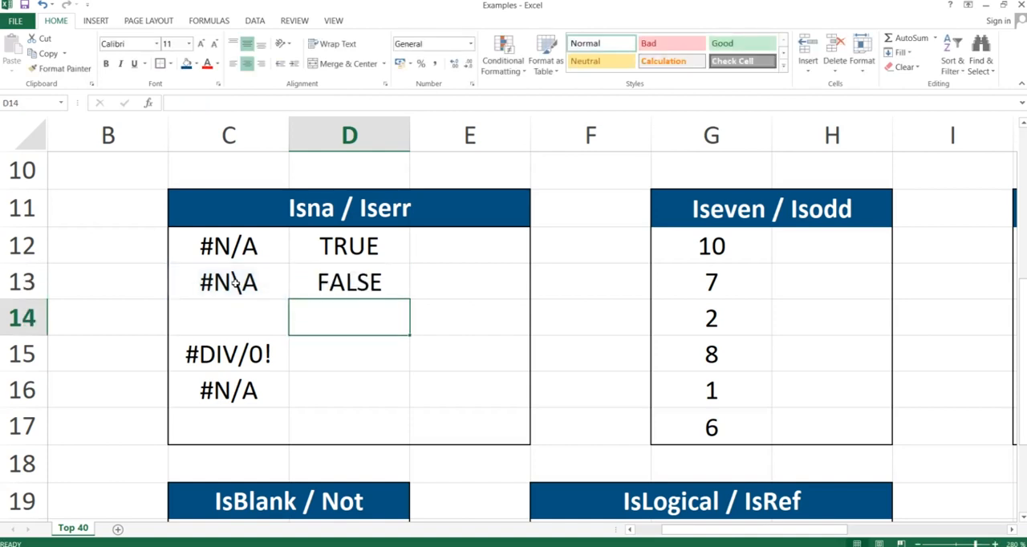
# Enter the formula =ISERR(C15) in cell D15 to test the #DIV/0! value.
pyautogui.click(342, 349)
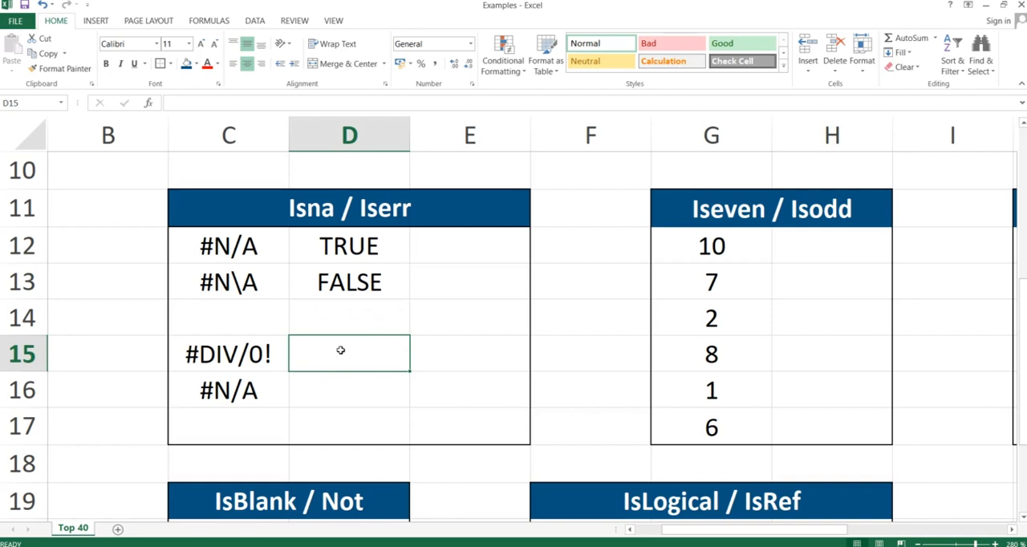
pyautogui.write('=isd')
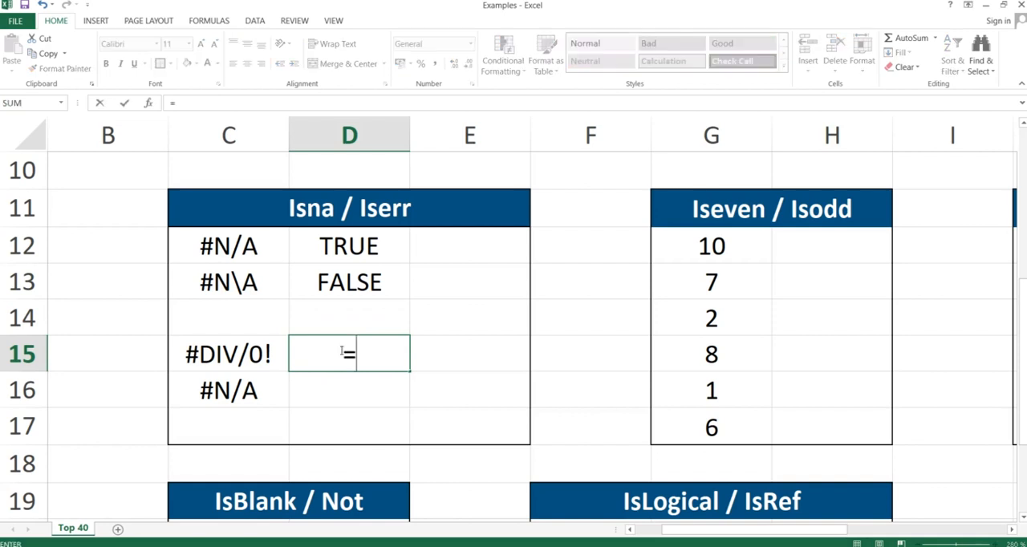
pyautogui.press('BackSpace')
pyautogui.write('ser')
pyautogui.press('BackSpace')
pyautogui.press('BackSpace')
pyautogui.press('BackSpace')
pyautogui.write('err')
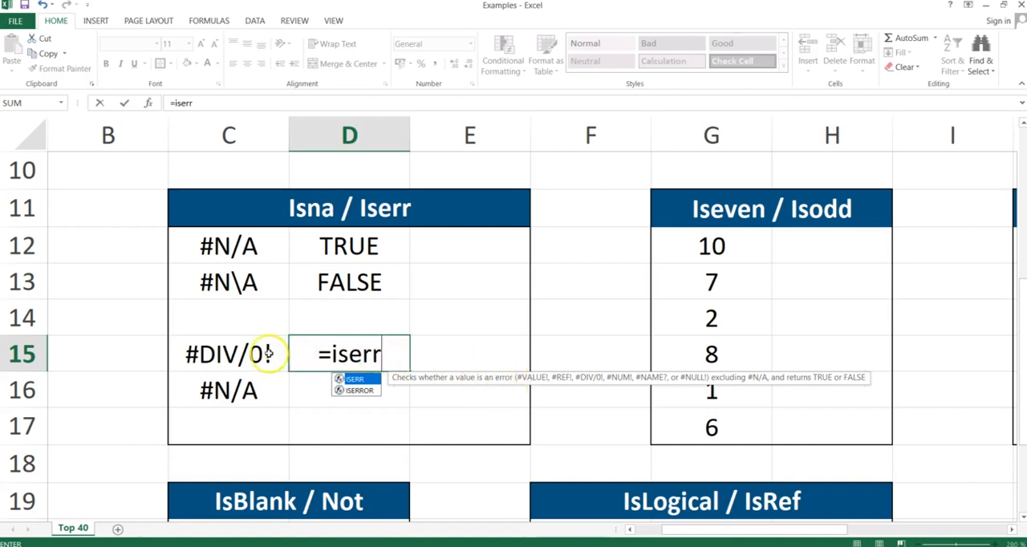
pyautogui.press('BackSpace')
pyautogui.press('BackSpace')
pyautogui.press('BackSpace')
pyautogui.write('serr(')
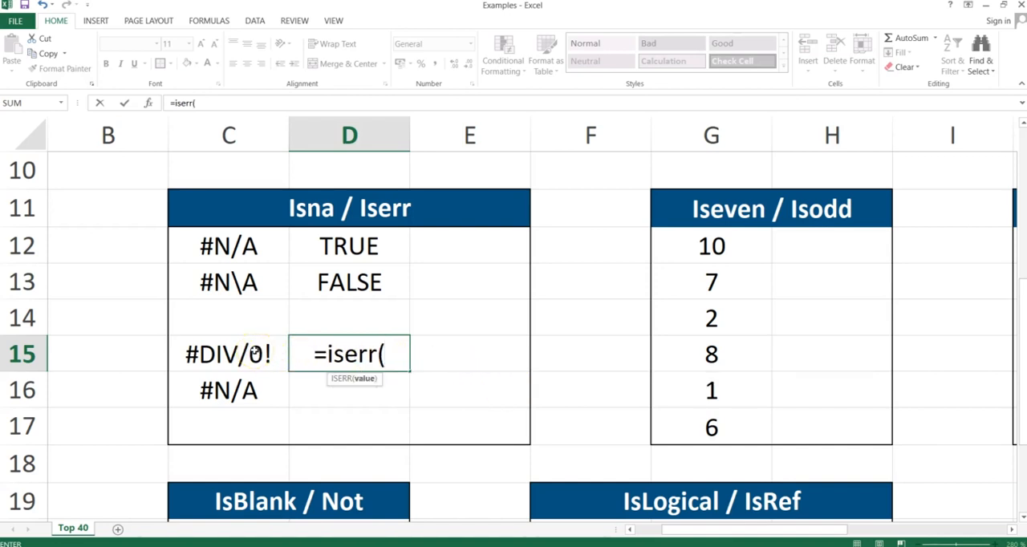
pyautogui.click(253, 353)
pyautogui.write(')')
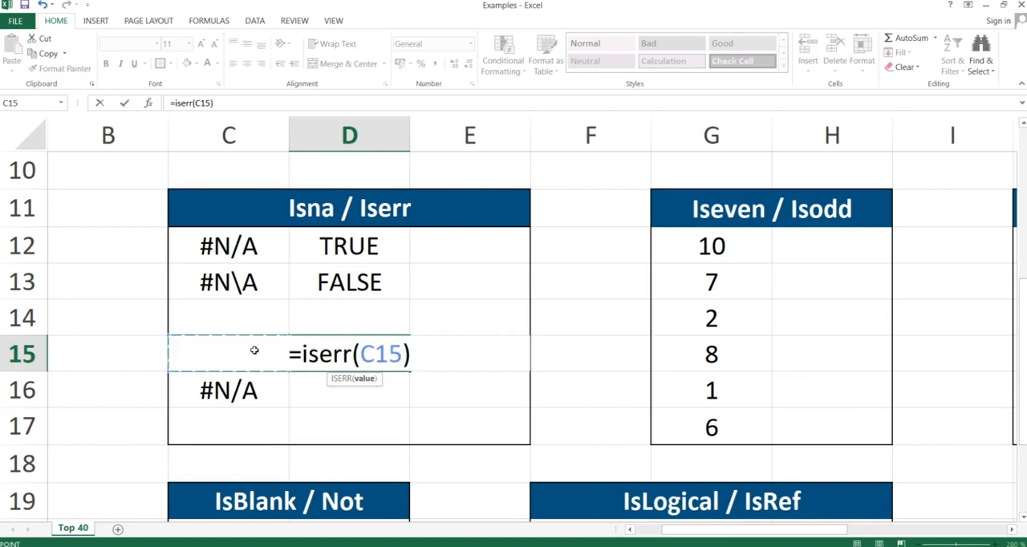
pyautogui.press('Return')
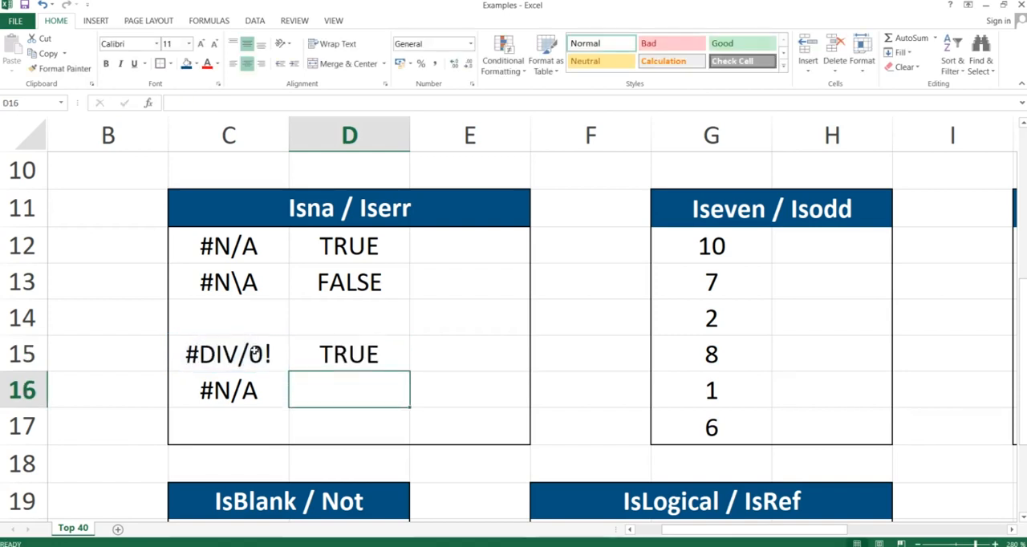
pyautogui.click(317, 354)
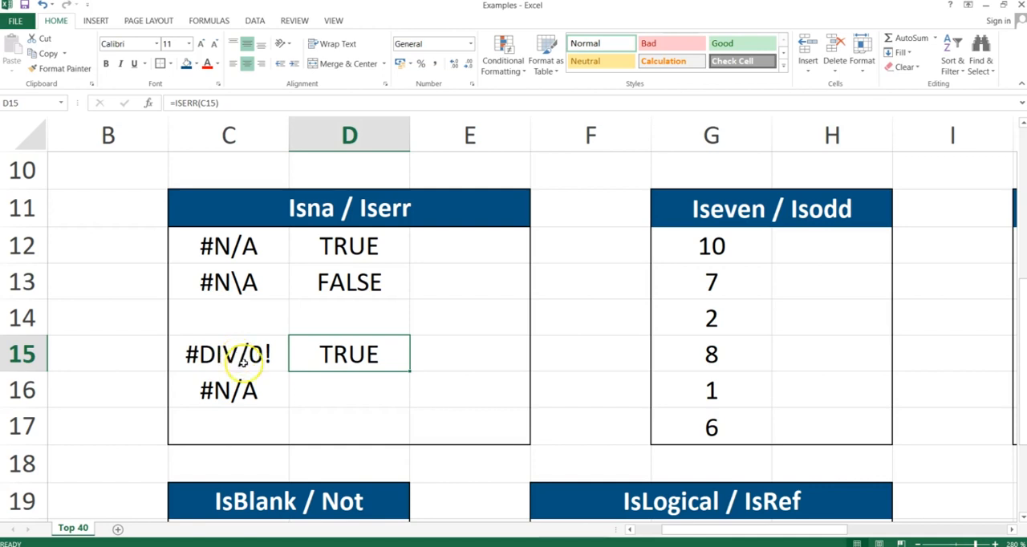
# Enter the formula =ISERR(C16) in cell D16 to test the #N/A value.
pyautogui.click(339, 382)
pyautogui.write('=')
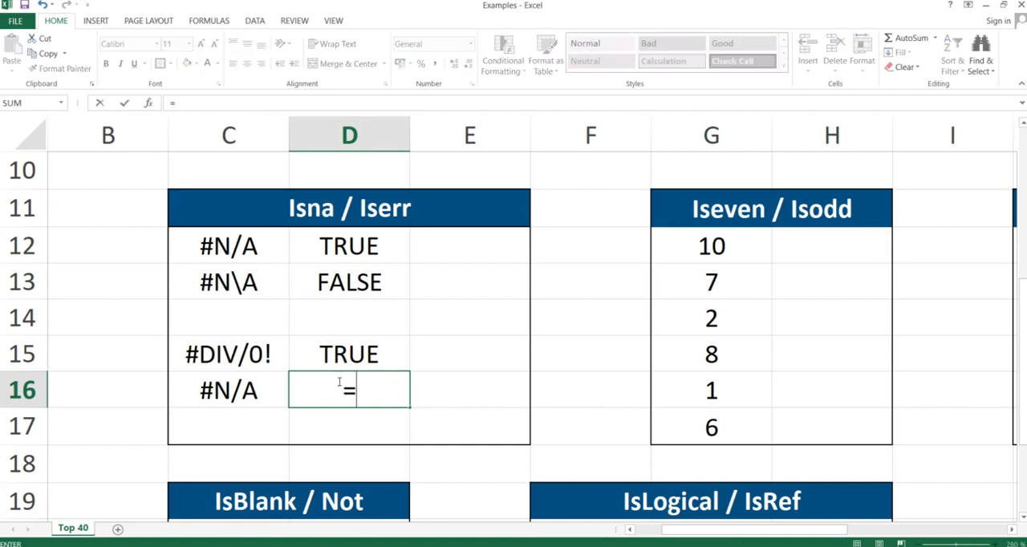
pyautogui.write('iserr(')
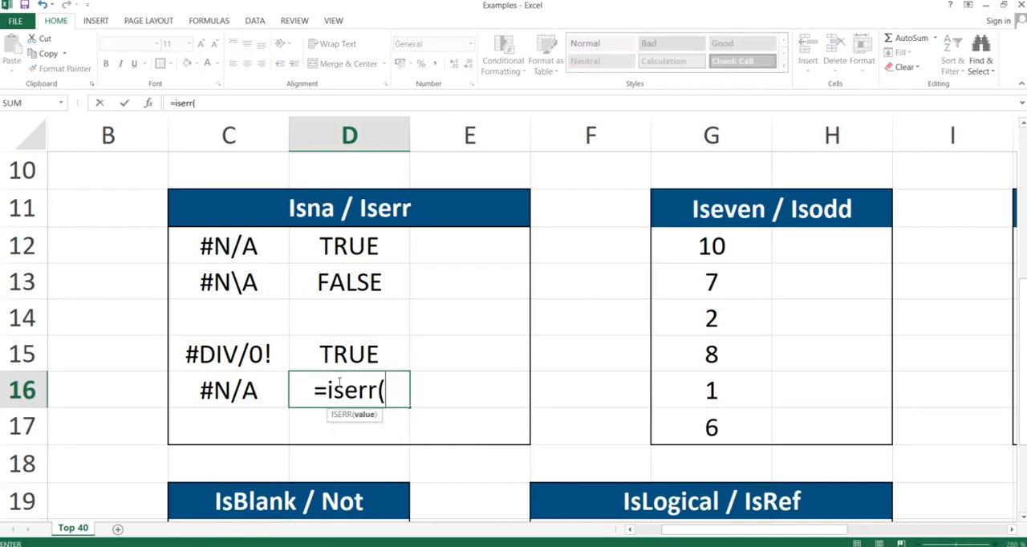
pyautogui.press('Left')
pyautogui.write(')')
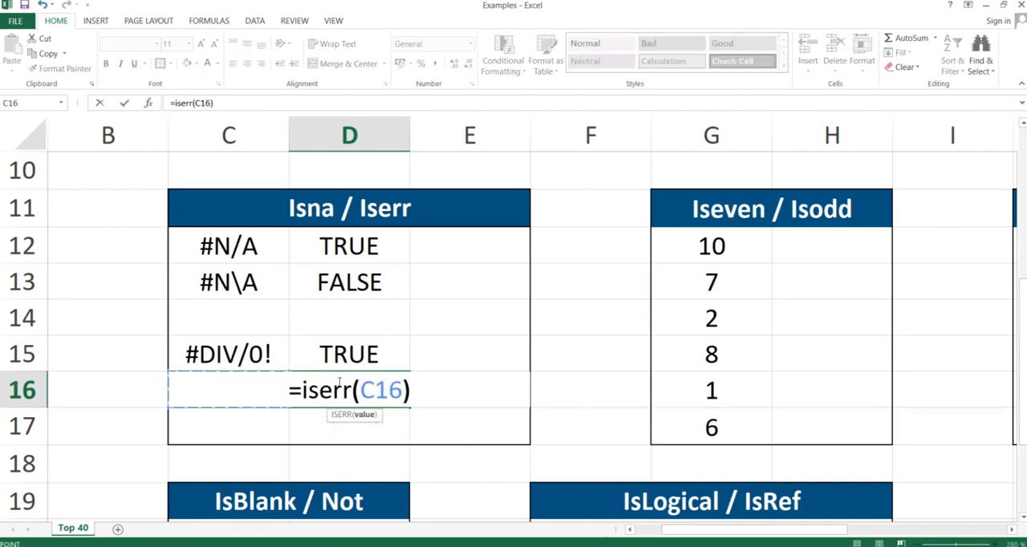
pyautogui.press('Return')
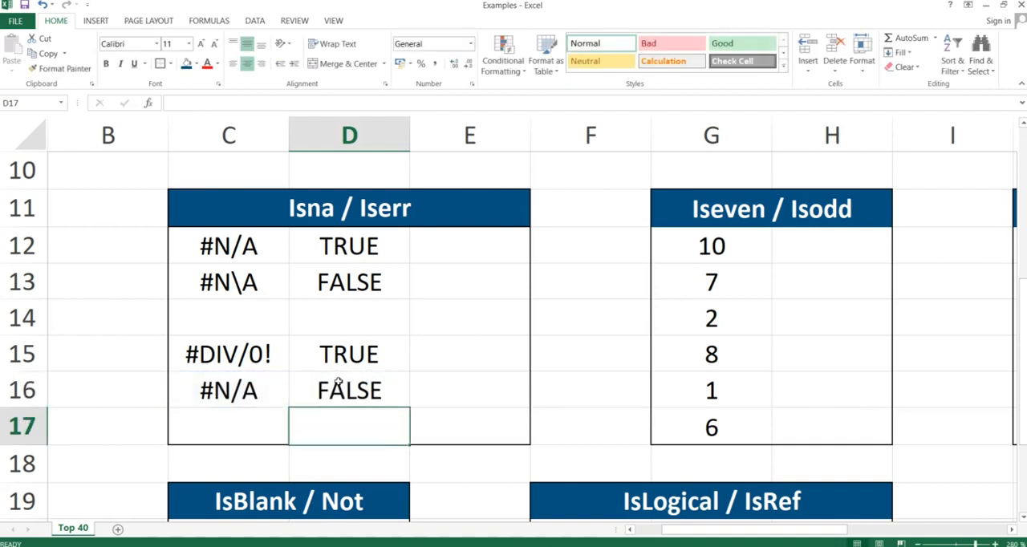
pyautogui.click(333, 388)
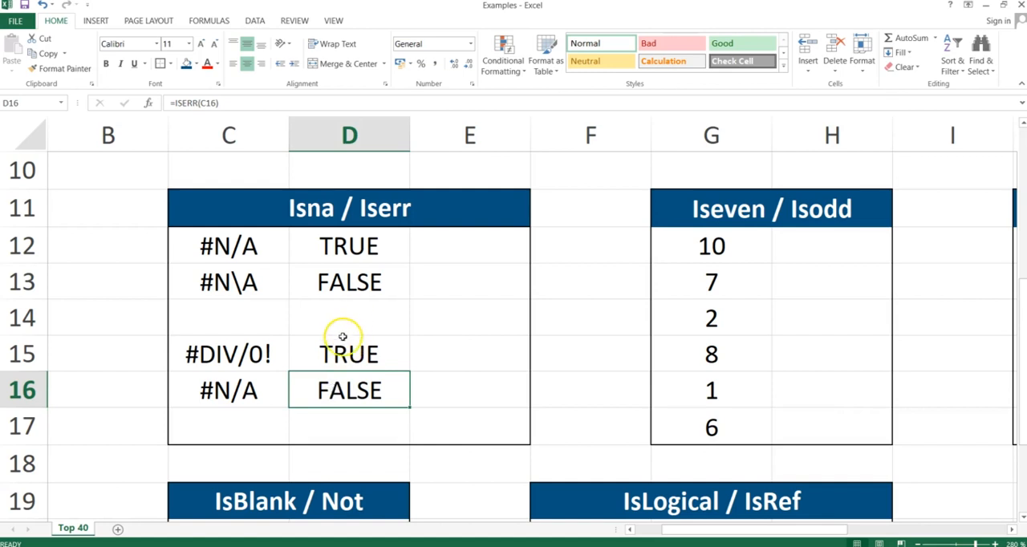
# Switch to the presentation to view the IsEven & IsOdd slide, and return to the Excel workbook.
pyautogui.hotkey('alt', 'Tab')
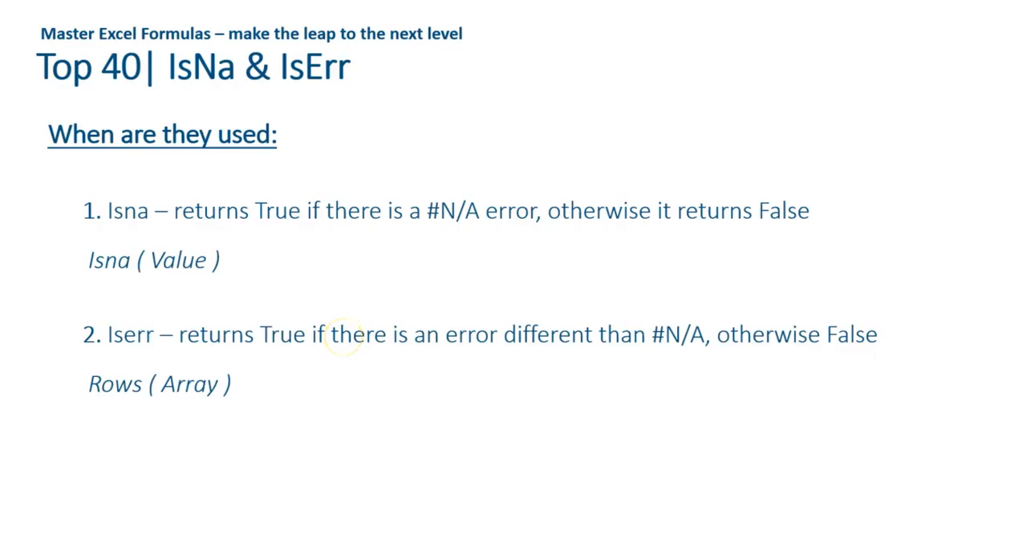
pyautogui.press('Right')
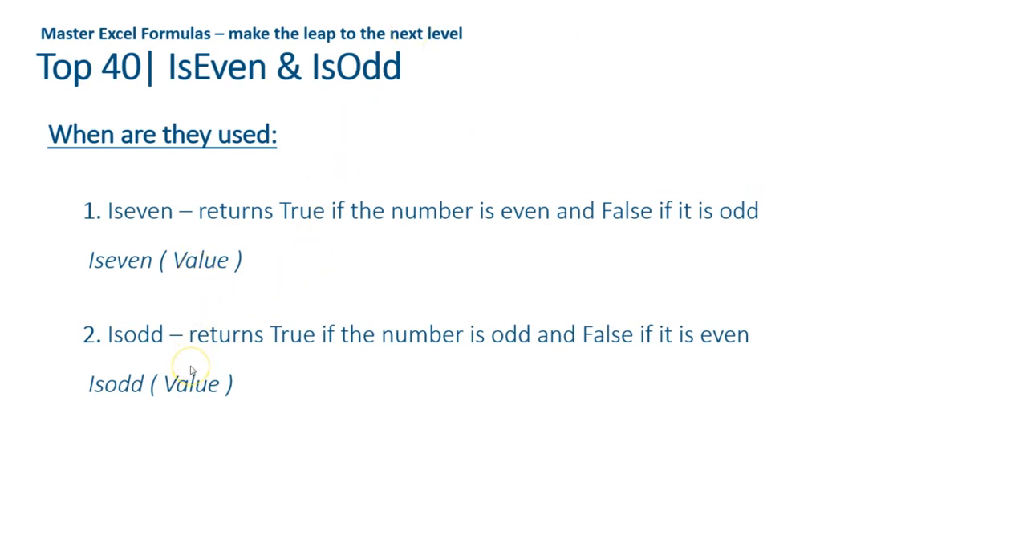
pyautogui.hotkey('alt', 'Tab')
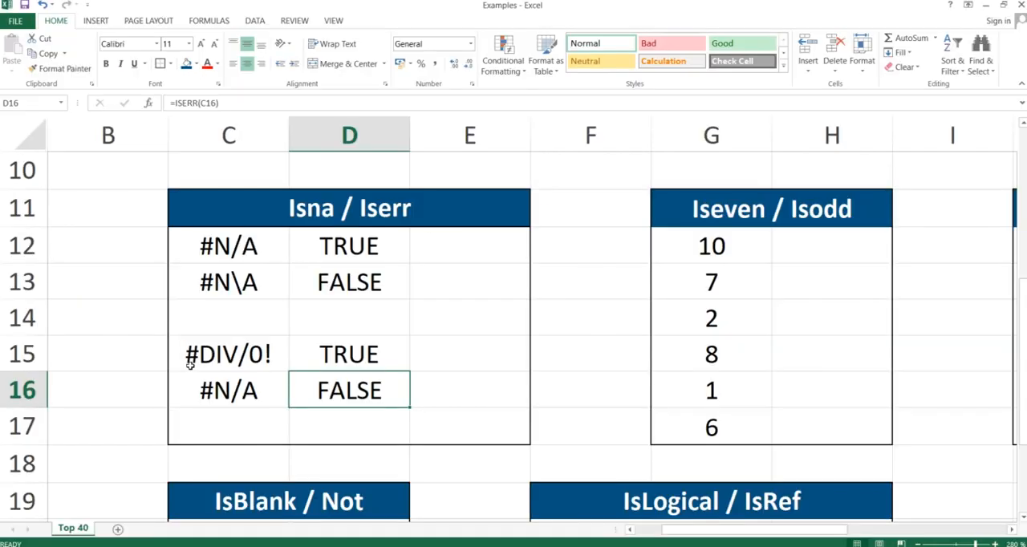
# Select the numbers in G12:G17 of the Iseven / Isodd table to review them.
pyautogui.press('Right')
pyautogui.press('Right')
pyautogui.press('Right')
pyautogui.press('Right')
pyautogui.press('Left')
pyautogui.press('Up')
pyautogui.press('Up')
pyautogui.press('Up')
pyautogui.press('Up')
pyautogui.press('Up')
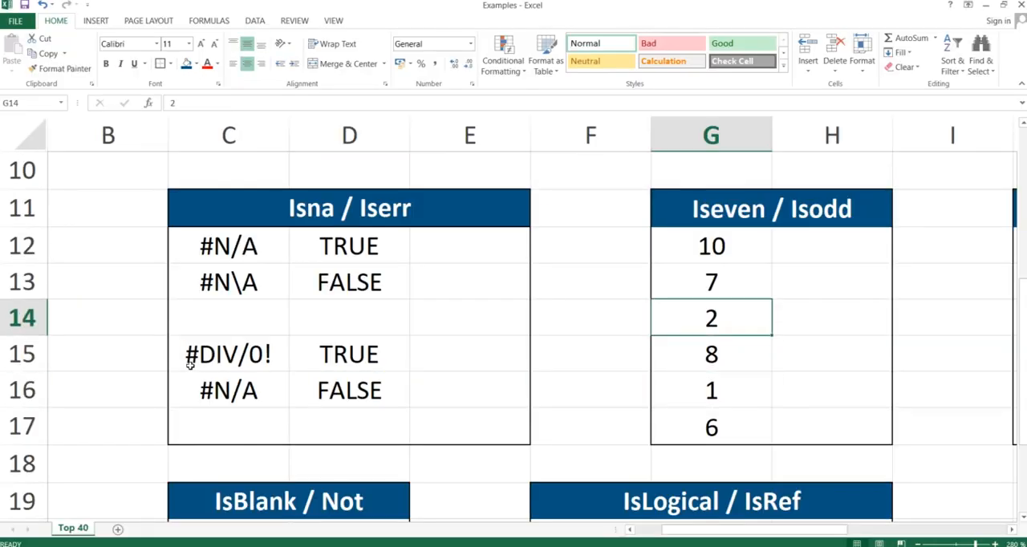
pyautogui.press('Down')
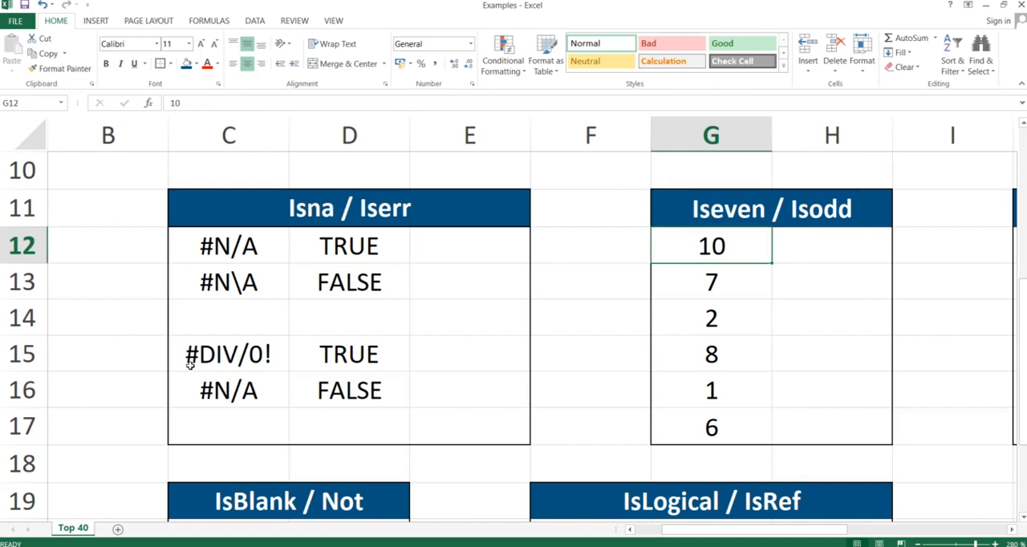
pyautogui.press('Up')
pyautogui.hotkey('shift', 'Down')
pyautogui.hotkey('shift', 'Down')
pyautogui.hotkey('shift', 'Down')
pyautogui.hotkey('shift', 'Down')
pyautogui.hotkey('shift', 'Down')
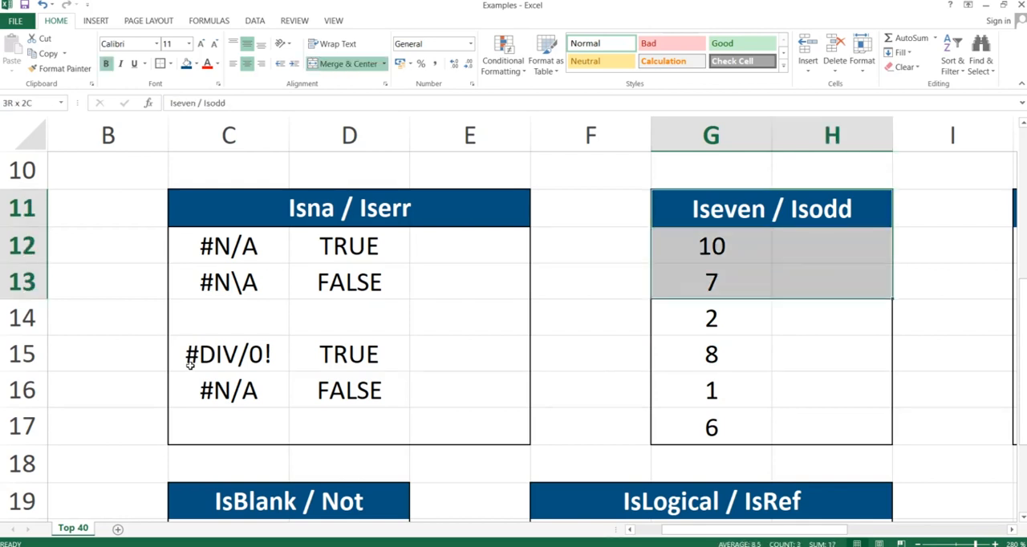
pyautogui.hotkey('shift', 'Down')
pyautogui.press('Up')
pyautogui.press('Down')
pyautogui.press('Down')
pyautogui.press('Down')
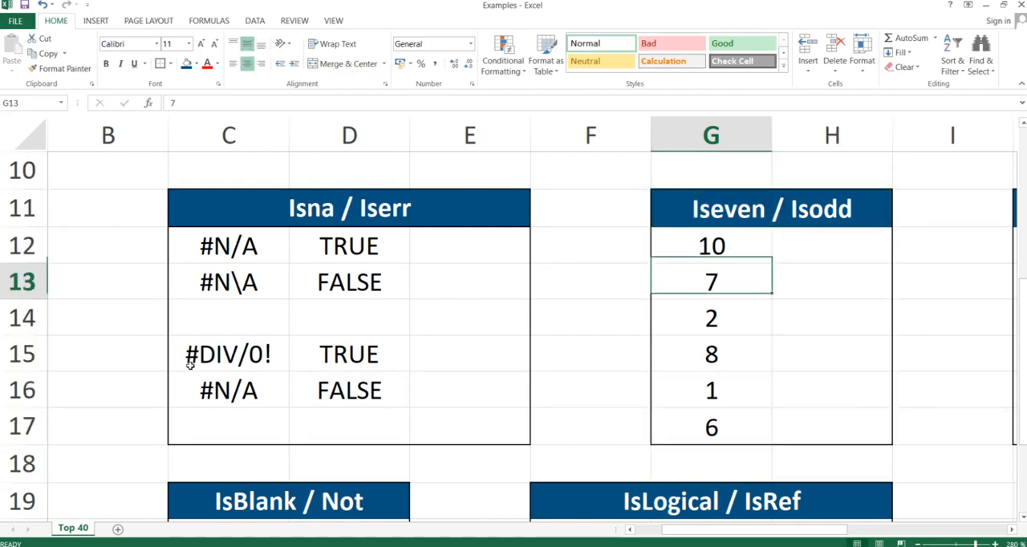
pyautogui.press('Up')
pyautogui.hotkey('shift', 'Down')
pyautogui.hotkey('shift', 'Down')
pyautogui.hotkey('shift', 'Down')
pyautogui.hotkey('shift', 'Down')
pyautogui.hotkey('shift', 'Down')
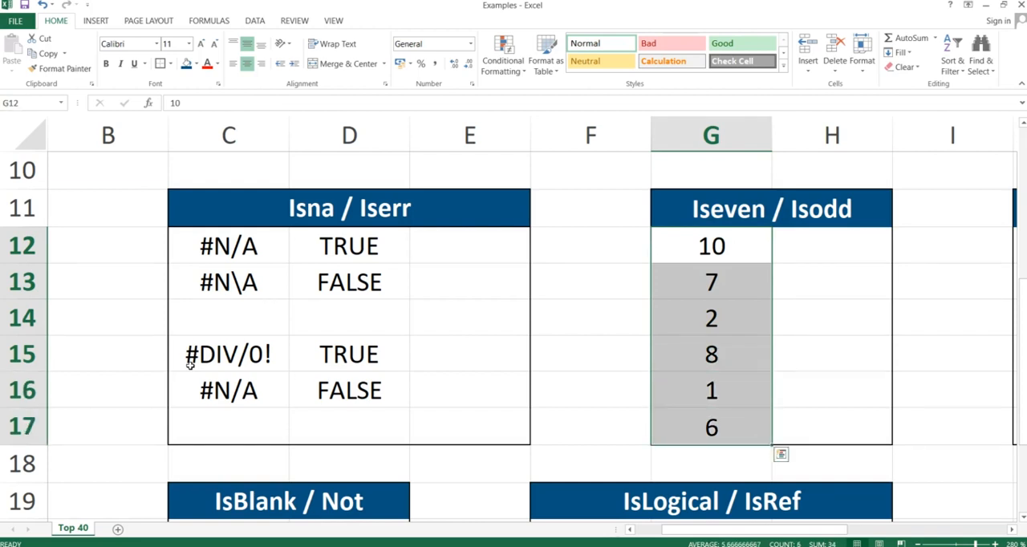
# Enter the formula =ISEVEN(G12) in cell H12, beside the first number.
pyautogui.press('Right')
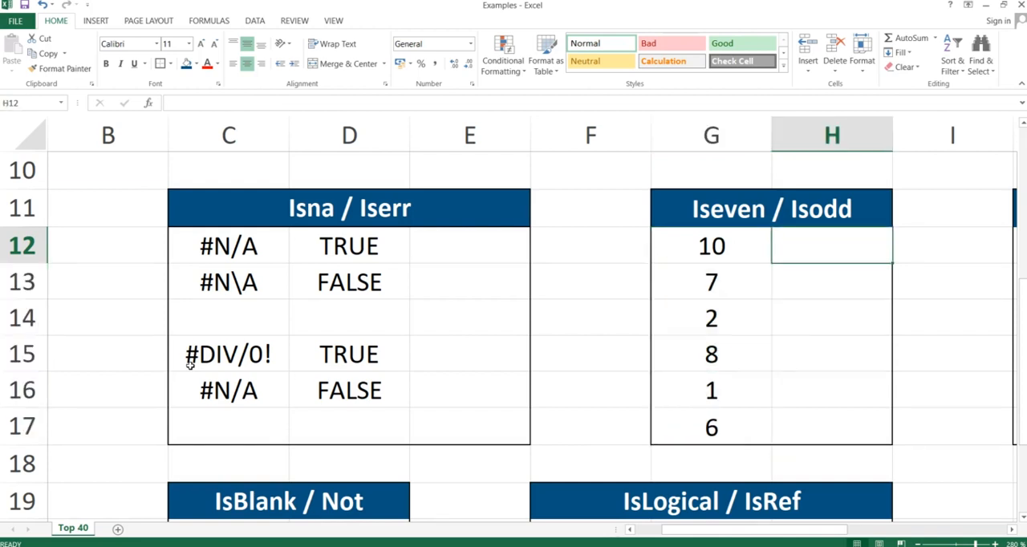
pyautogui.write('=')
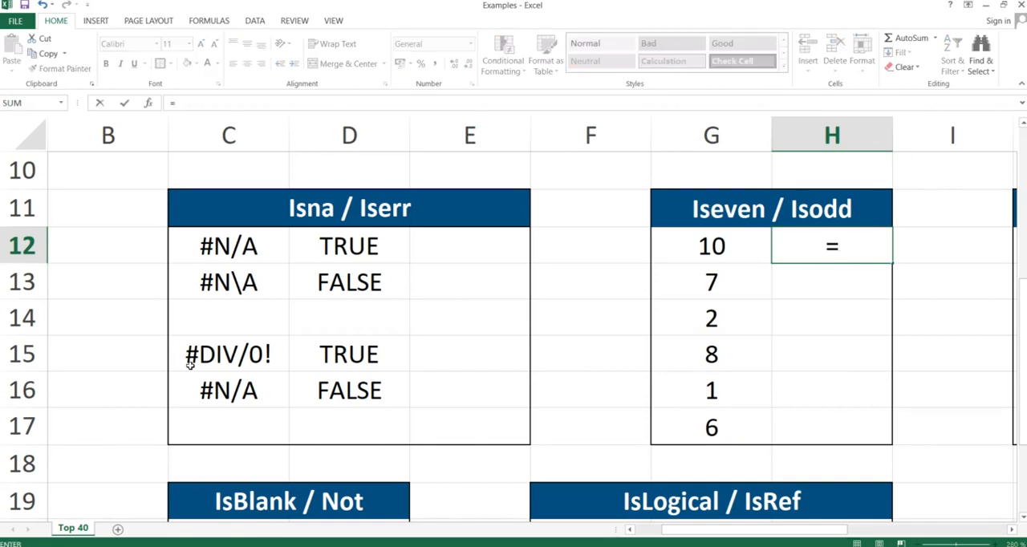
pyautogui.write('is')
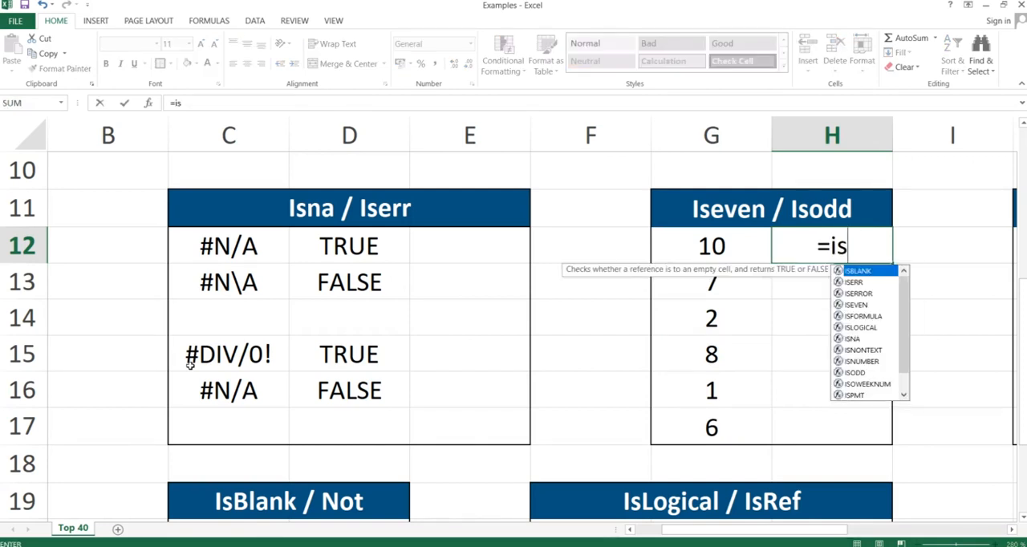
pyautogui.write('even(')
pyautogui.press('Left')
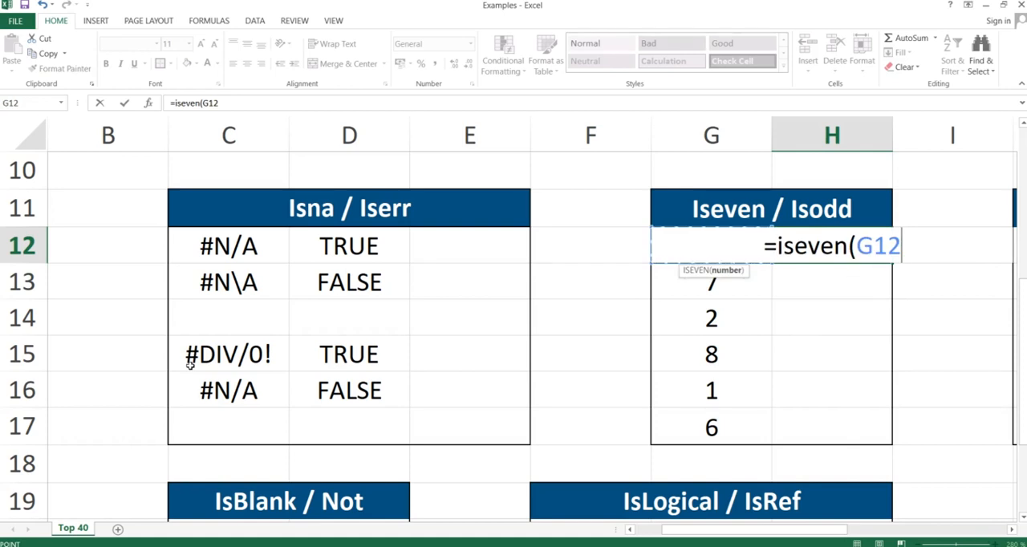
pyautogui.write(')')
pyautogui.press('Return')
# Copy the ISEVEN formula from H12 and paste only the formula into H12:H17.
pyautogui.press('Up')
pyautogui.hotkey('ctrl', 'c')
pyautogui.hotkey('shift', 'Down')
pyautogui.hotkey('shift', 'Down')
pyautogui.hotkey('shift', 'Down')
pyautogui.hotkey('shift', 'Down')
pyautogui.hotkey('shift', 'Down')
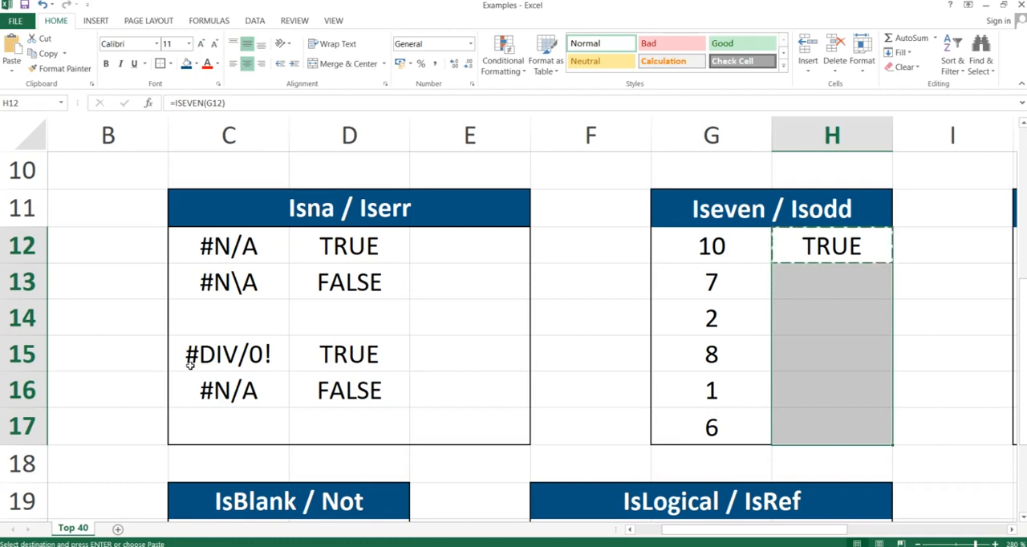
pyautogui.hotkey('ctrl', 'alt', 'v')
pyautogui.press('f')
pyautogui.press('Return')
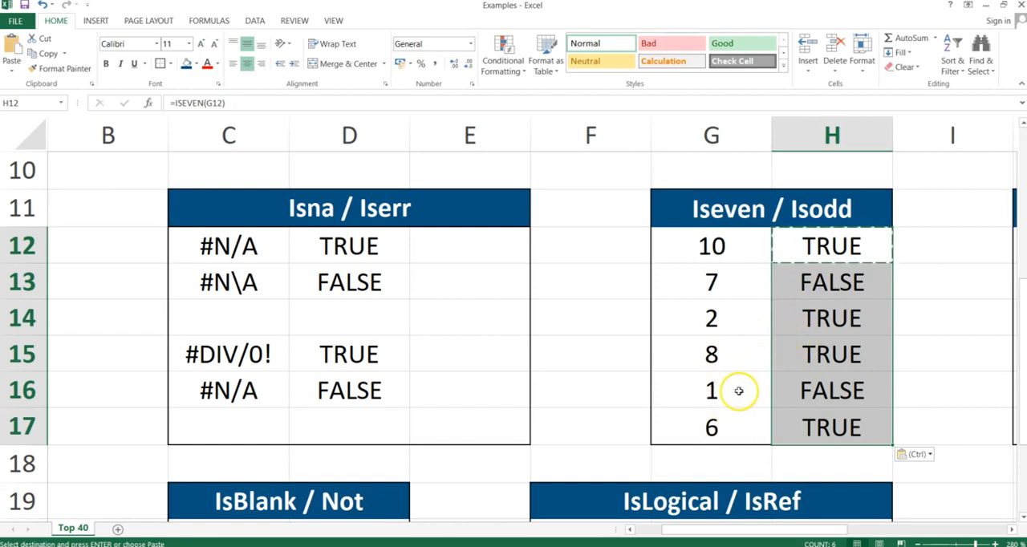
# Review the ISEVEN formula in H12 and clear the ISEVEN formulas from H12:H17.
pyautogui.doubleClick(806, 249)
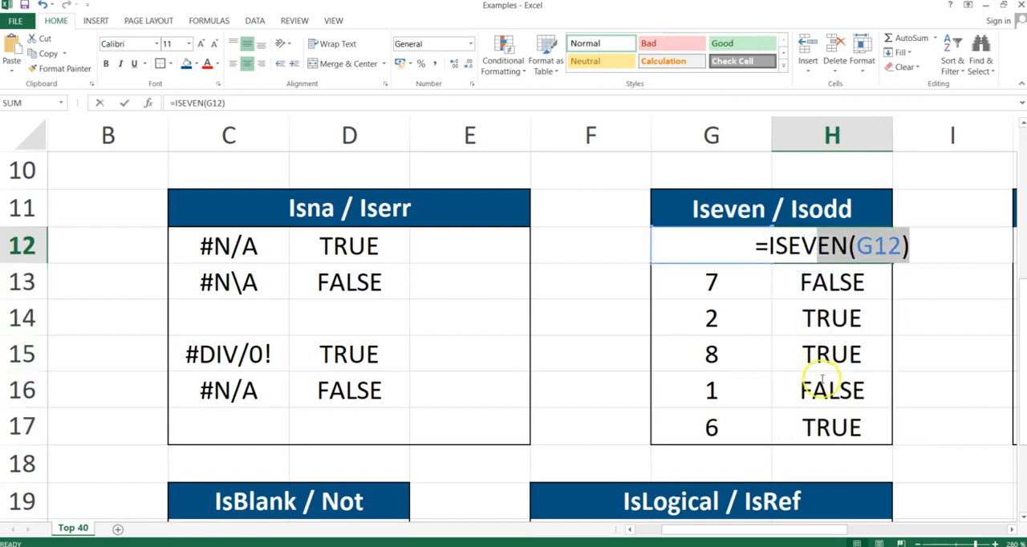
pyautogui.press('Return')
pyautogui.press('Up')
pyautogui.hotkey('shift', 'Down')
pyautogui.hotkey('shift', 'Down')
pyautogui.hotkey('shift', 'Down')
pyautogui.hotkey('shift', 'Down')
pyautogui.hotkey('shift', 'Down')
pyautogui.press('Delete')
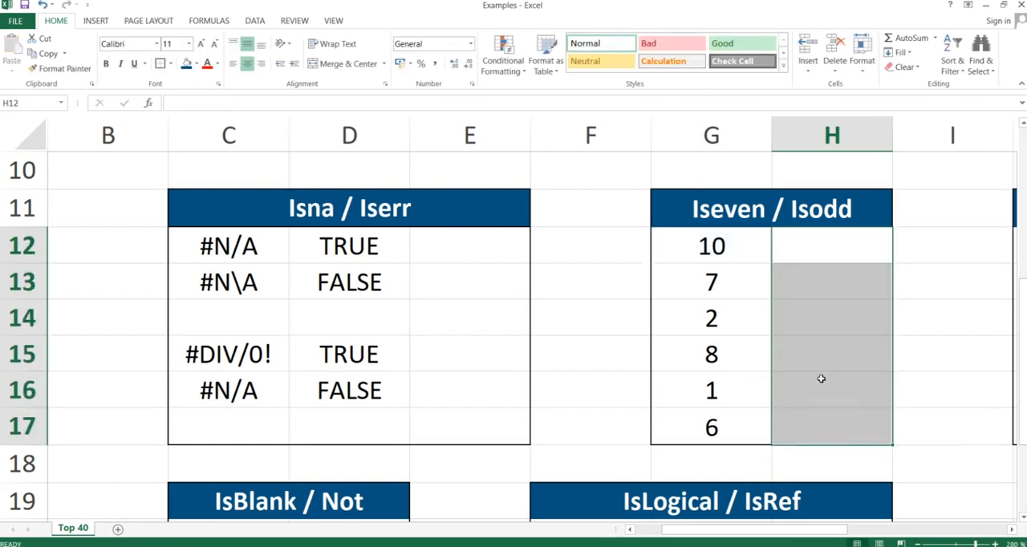
# Enter the formula =ISODD(G12) in cell H12 of the Iseven / Isodd table.
pyautogui.click(814, 254)
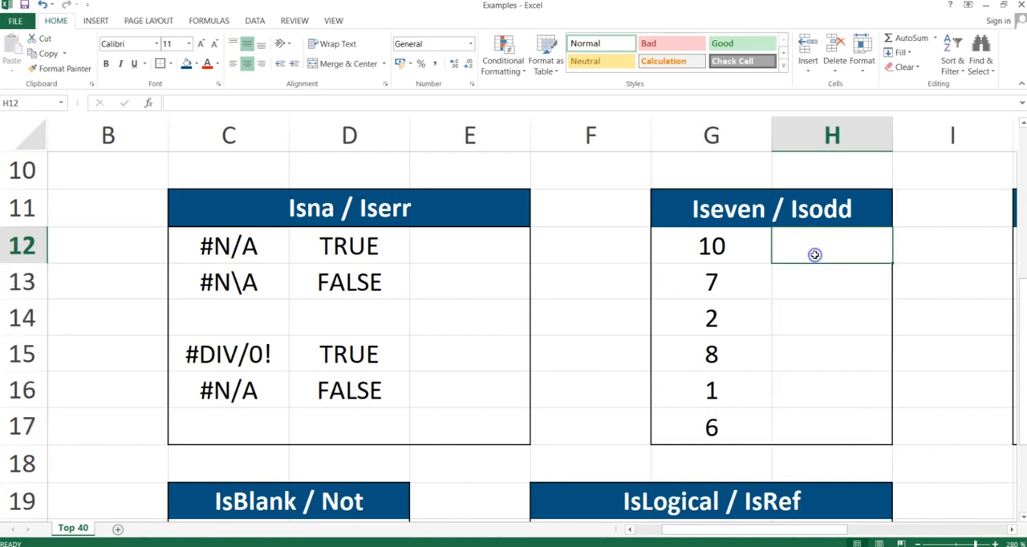
pyautogui.write('=isodd(')
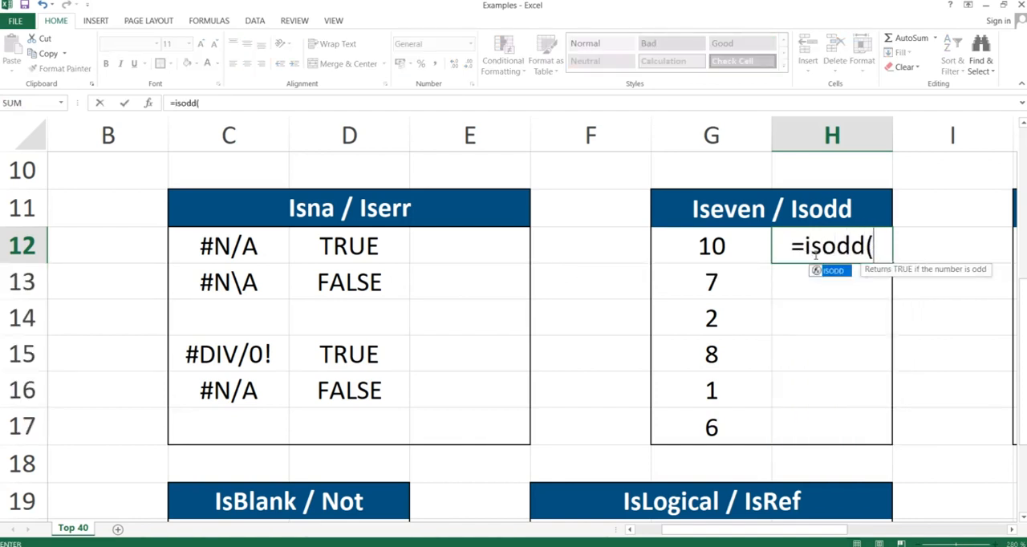
pyautogui.press('Left')
pyautogui.write(')')
pyautogui.press('Return')
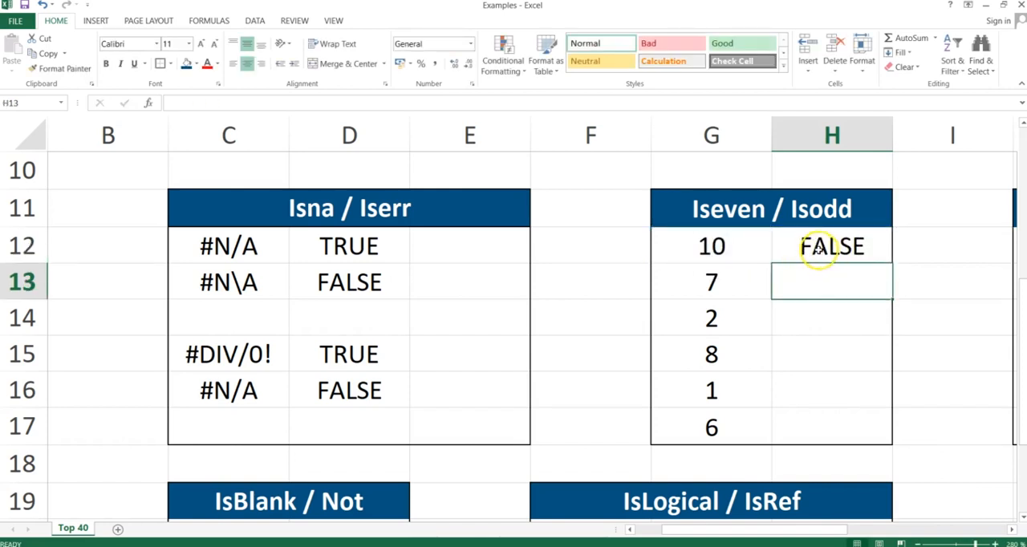
# Copy the ISODD formula from H12 and paste only the formula into H12:H17.
pyautogui.click(818, 250)
pyautogui.hotkey('ctrl', 'c')
pyautogui.hotkey('shift', 'Down')
pyautogui.hotkey('shift', 'Down')
pyautogui.hotkey('shift', 'Down')
pyautogui.hotkey('shift', 'Down')
pyautogui.hotkey('shift', 'Down')
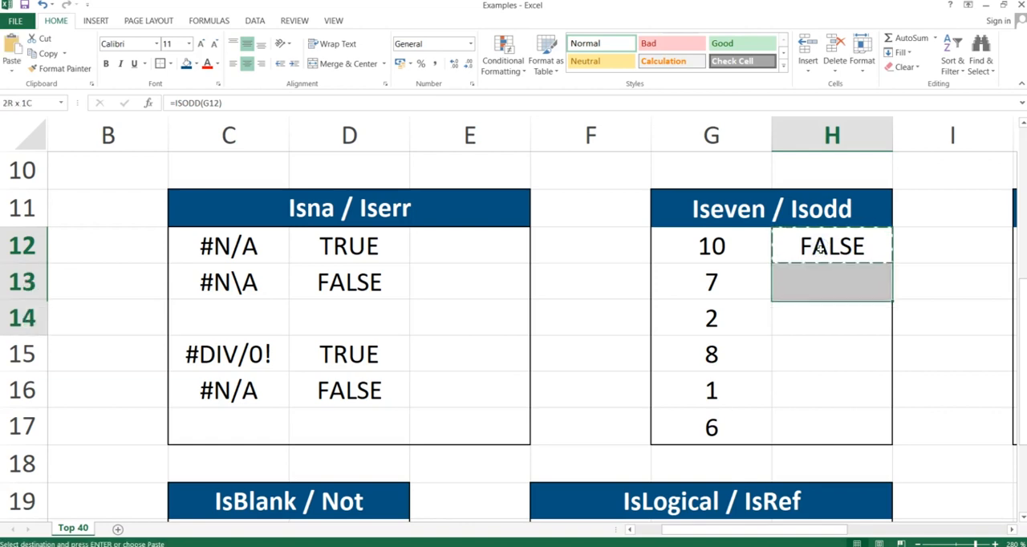
pyautogui.hotkey('alt', 'h')
pyautogui.press('v')
pyautogui.press('s')
pyautogui.press('Return')
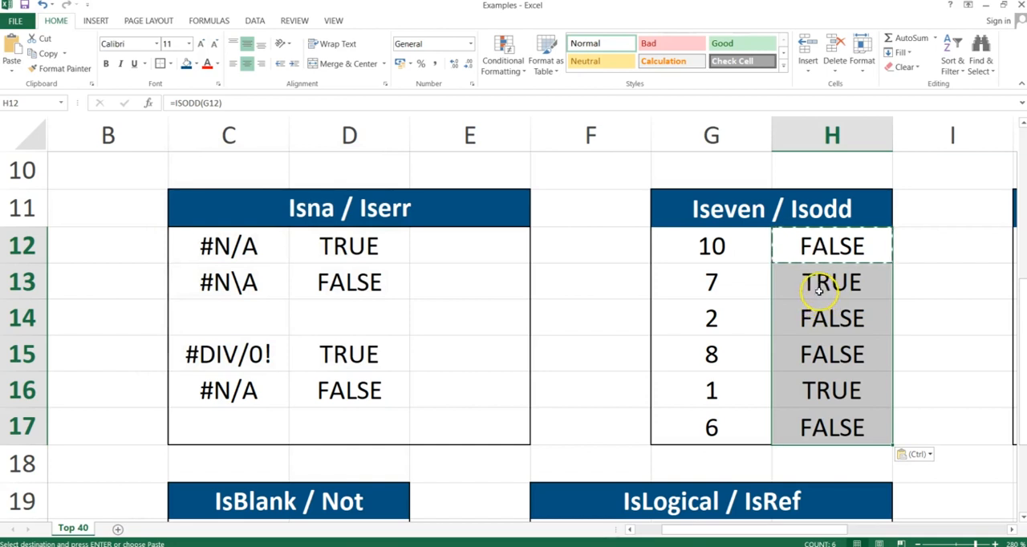
# Select G13:H13 to examine the second number together with its ISODD result.
pyautogui.click(812, 283)
pyautogui.press('Left')
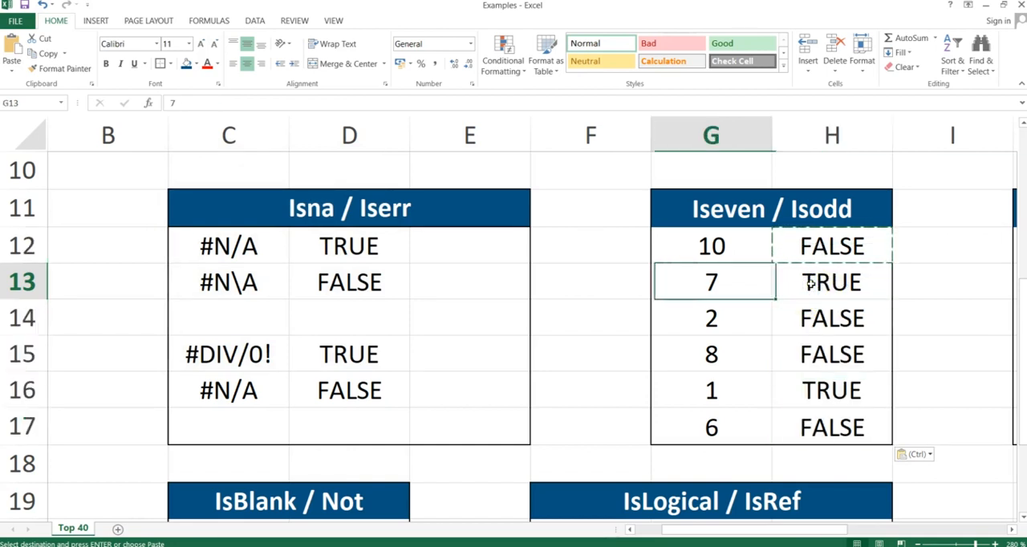
pyautogui.hotkey('shift', 'Right')
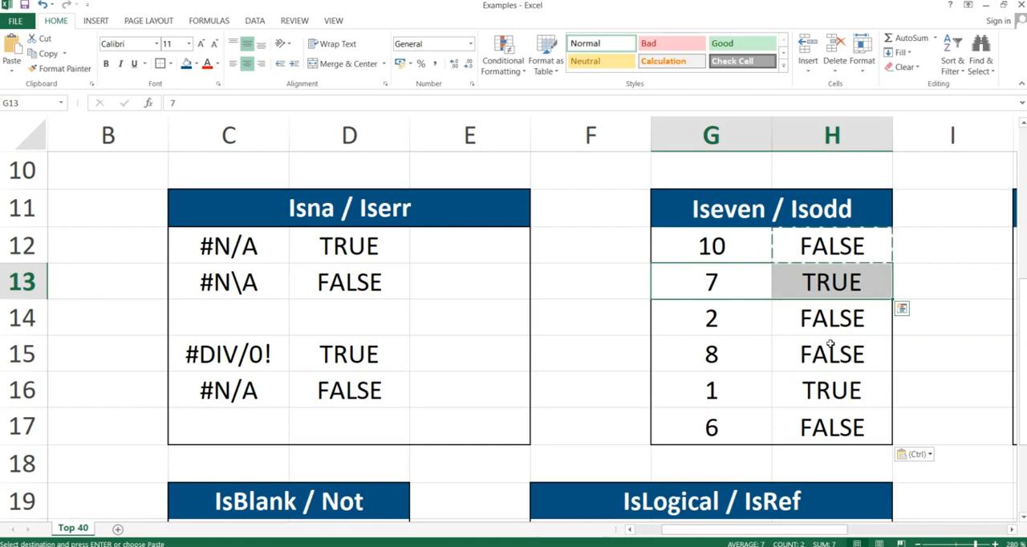
# Switch to the presentation, advance to the IsNumber & IsFormula slide, and return to the Excel workbook.
pyautogui.hotkey('alt', 'Tab')
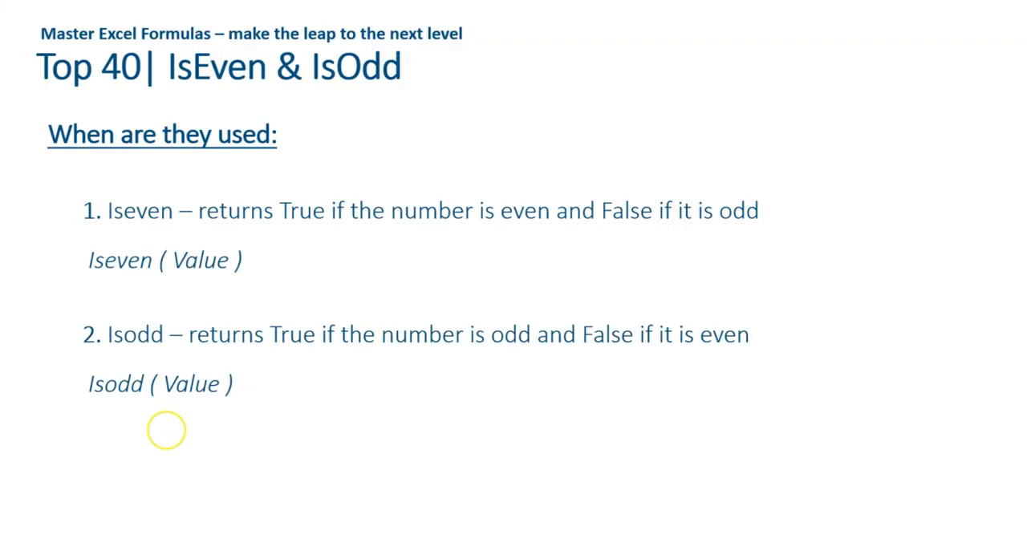
pyautogui.press('Right')
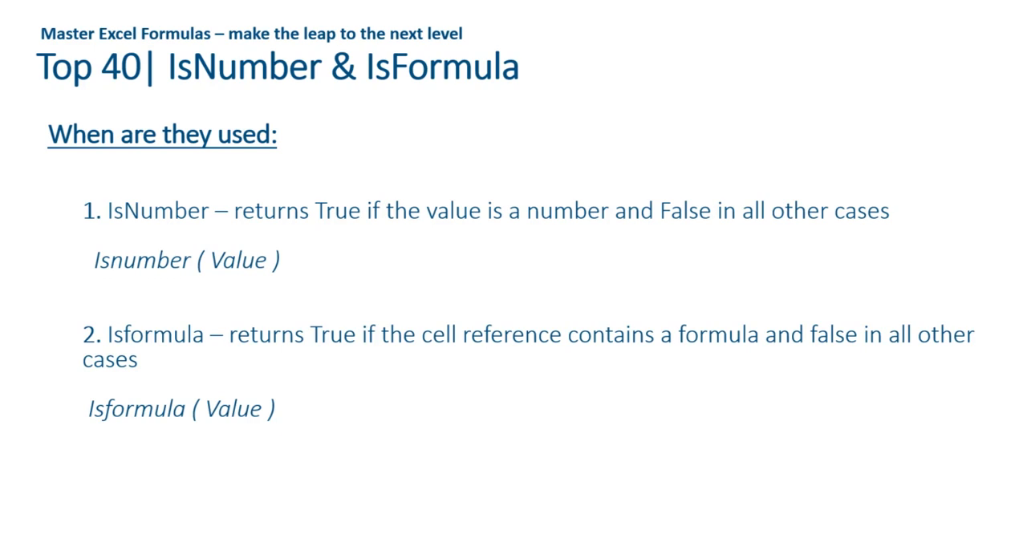
pyautogui.hotkey('alt', 'Tab')
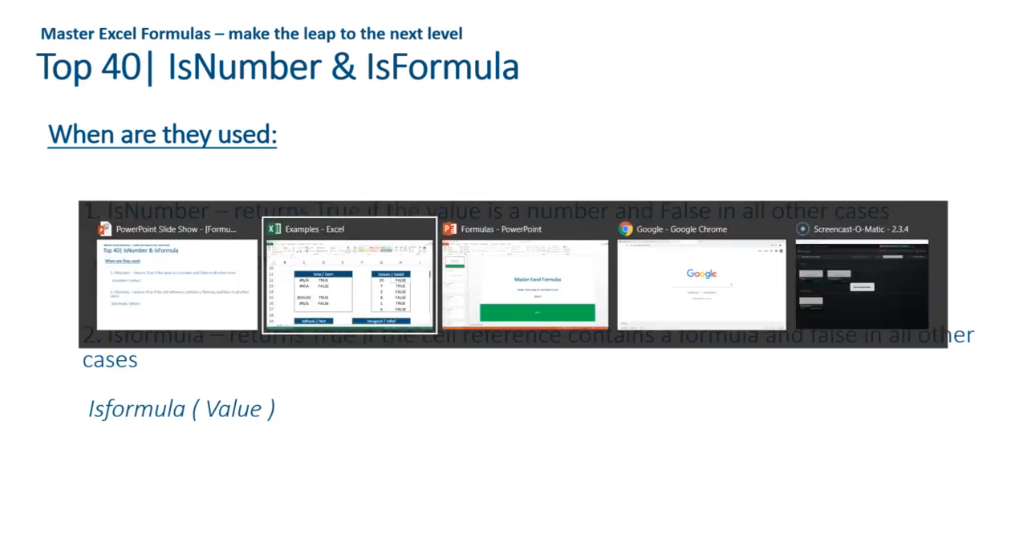
# Enter the formula =ISNUMBER(J12) in cell K12 of the IsNumber / IsFormula table.
pyautogui.press('Down')
pyautogui.press('Right')
pyautogui.press('Right')
pyautogui.press('Right')
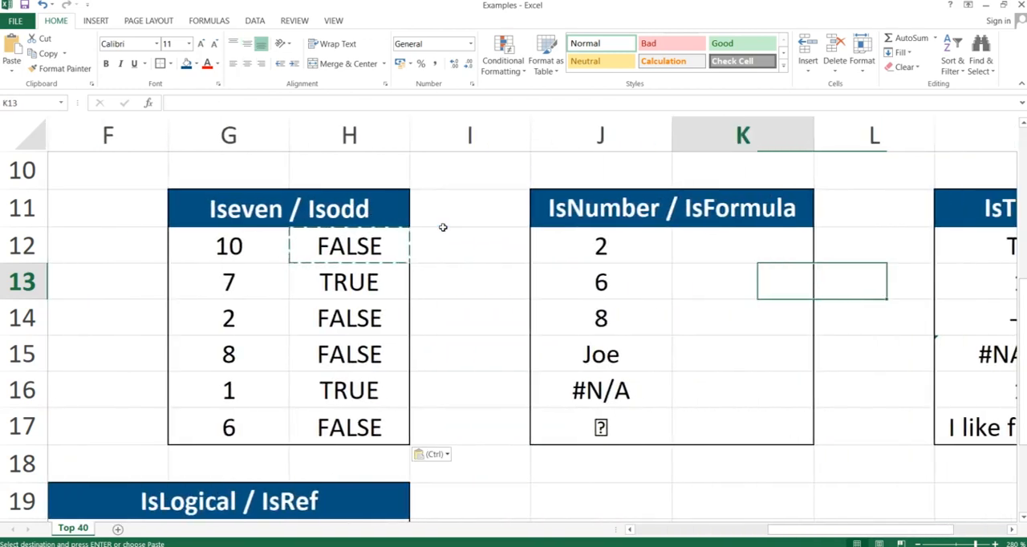
pyautogui.press('Up')
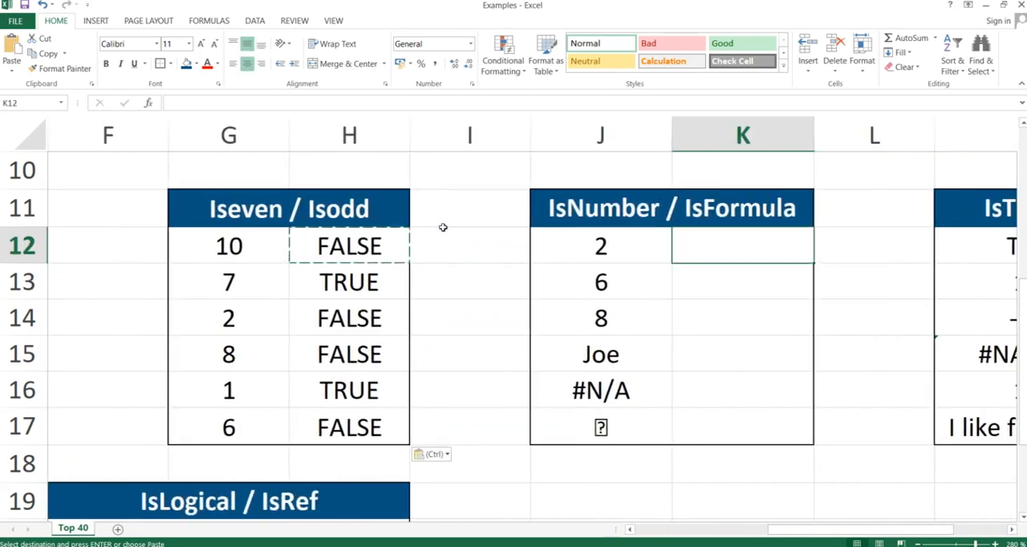
pyautogui.write('=isnu')
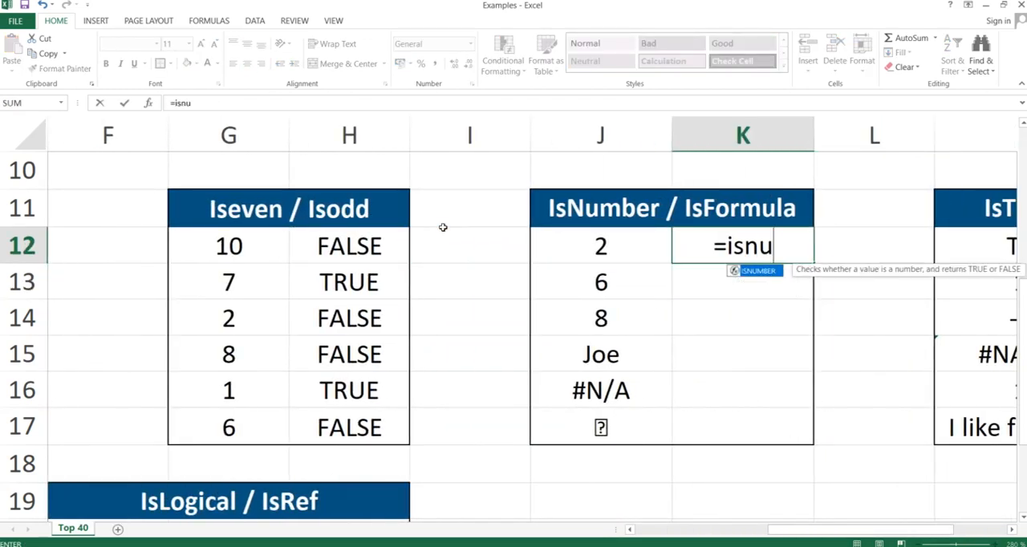
pyautogui.write('mber(')
pyautogui.press('Left')
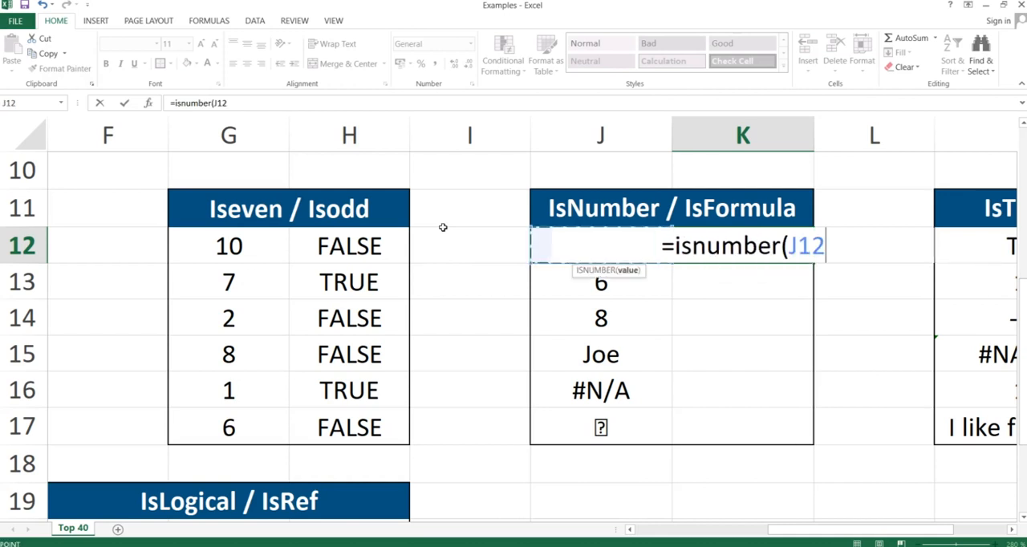
pyautogui.press('Return')
# Copy the ISNUMBER formula from K12 and paste only the formula into K12:K17.
pyautogui.press('Up')
pyautogui.hotkey('ctrl', 'c')
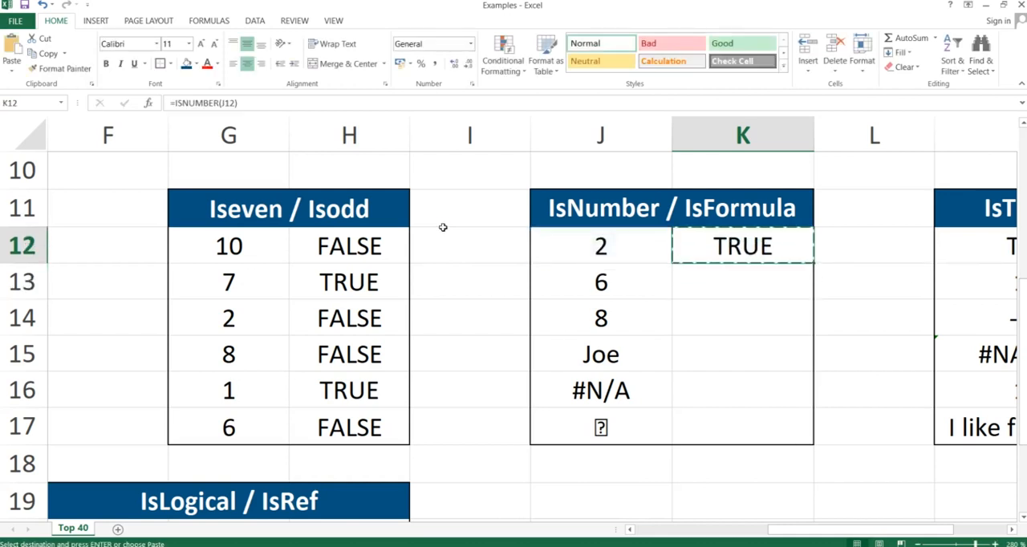
pyautogui.hotkey('shift', 'Down')
pyautogui.hotkey('shift', 'Down')
pyautogui.hotkey('shift', 'Down')
pyautogui.hotkey('shift', 'Down')
pyautogui.hotkey('shift', 'Down')
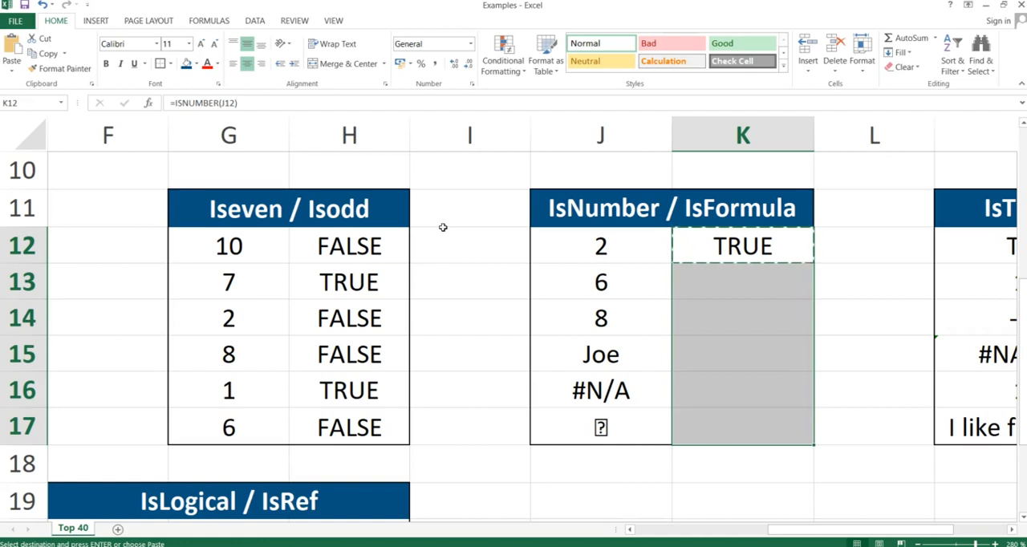
pyautogui.hotkey('ctrl', 'alt', 'v')
pyautogui.press('Return')
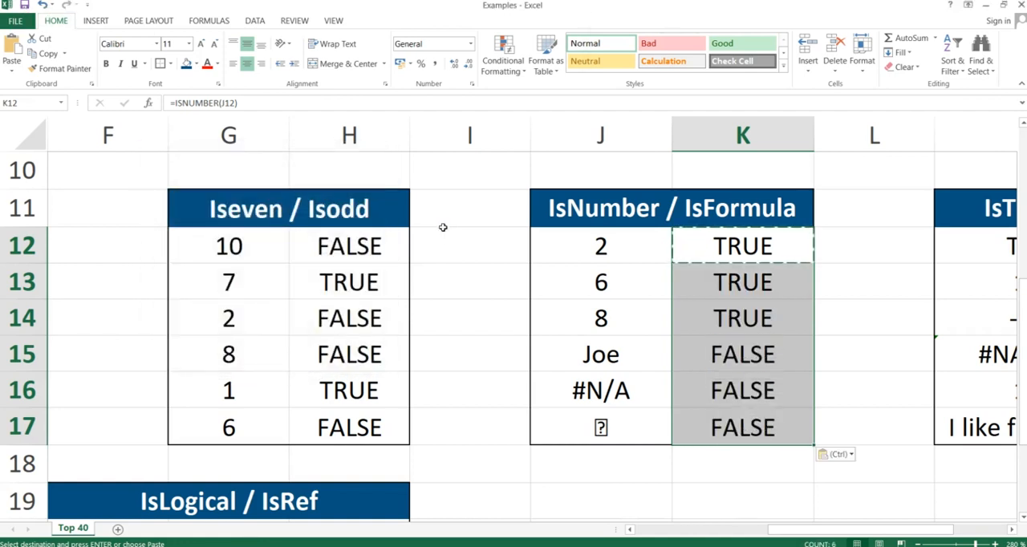
# Examine the ISNUMBER results in column K against the values in column J, and select J15:J17.
pyautogui.click(726, 280)
pyautogui.press('Up')
pyautogui.press('Up')
pyautogui.press('Up')
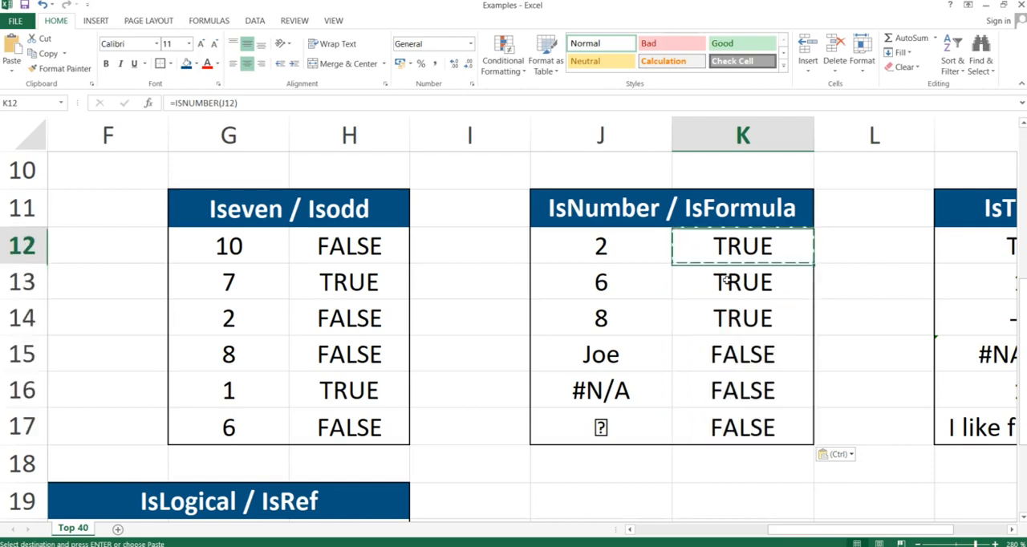
pyautogui.press('Down')
pyautogui.press('Down')
pyautogui.press('Down')
pyautogui.press('Down')
pyautogui.press('Up')
pyautogui.press('Up')
pyautogui.press('Up')
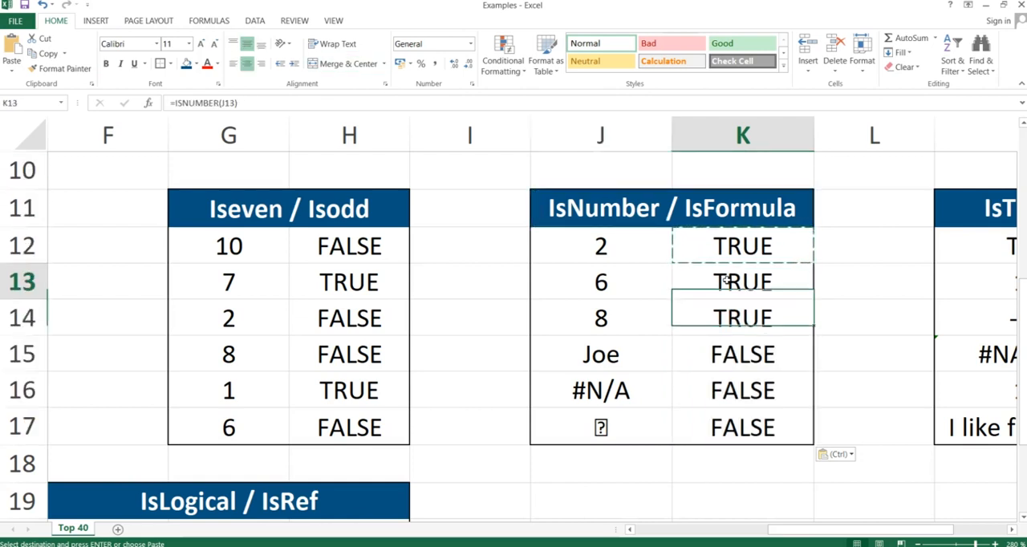
pyautogui.press('Down')
pyautogui.press('Down')
pyautogui.press('Down')
pyautogui.press('Down')
pyautogui.press('Down')
pyautogui.press('Down')
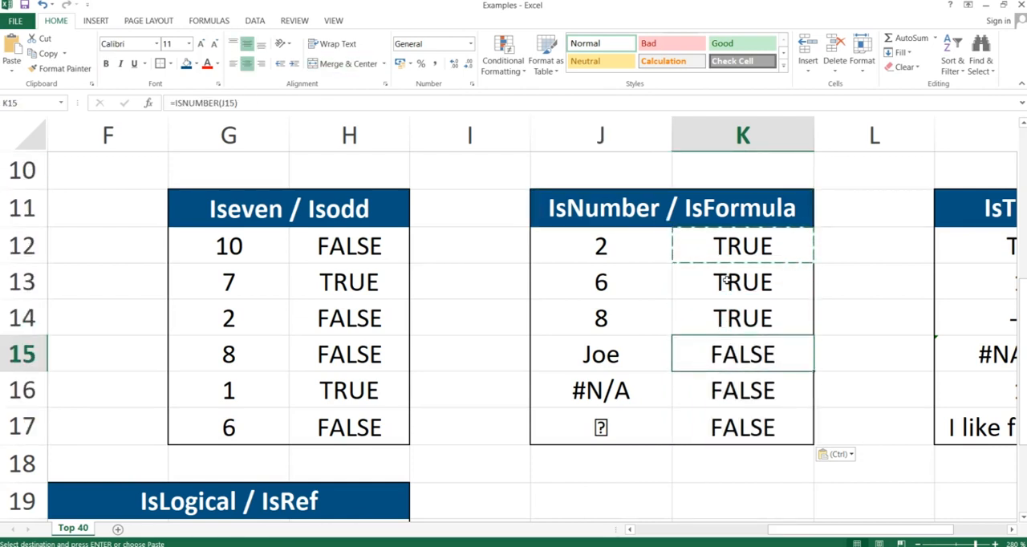
pyautogui.press('Up')
pyautogui.press('Up')
pyautogui.press('Up')
pyautogui.press('Up')
pyautogui.press('Up')
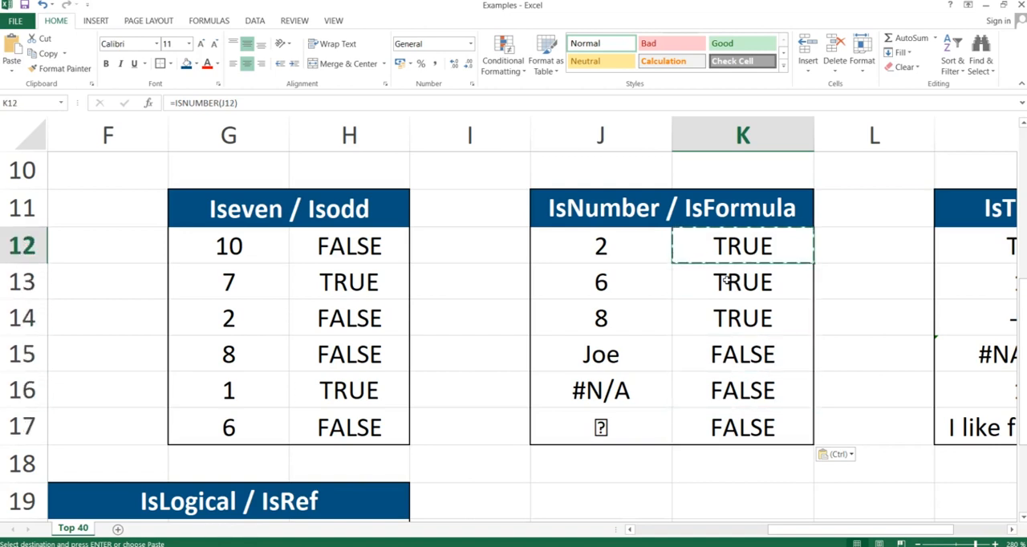
pyautogui.press('Down')
pyautogui.press('Down')
pyautogui.press('Down')
pyautogui.press('Down')
pyautogui.press('Left')
pyautogui.press('Up')
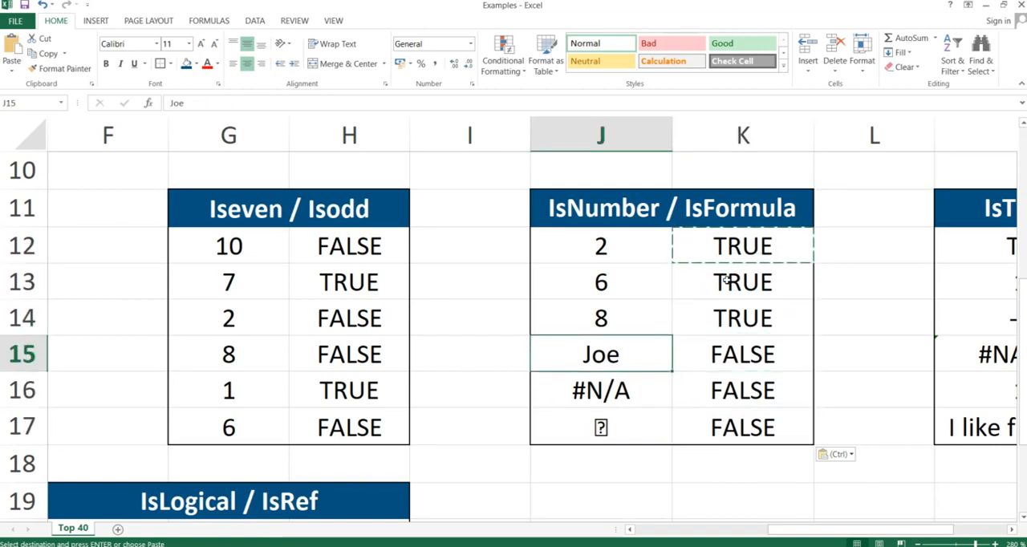
pyautogui.hotkey('shift', 'Down')
pyautogui.hotkey('shift', 'Down')
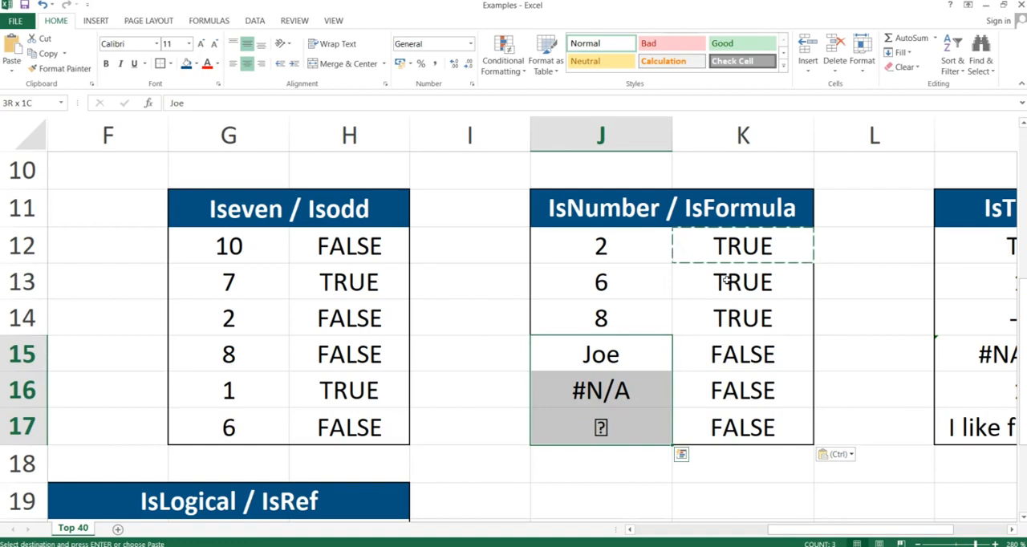
# Clear the ISNUMBER formulas from K12:K17.
pyautogui.press('Right')
pyautogui.press('Down')
pyautogui.press('Down')
pyautogui.hotkey('shift', 'Up')
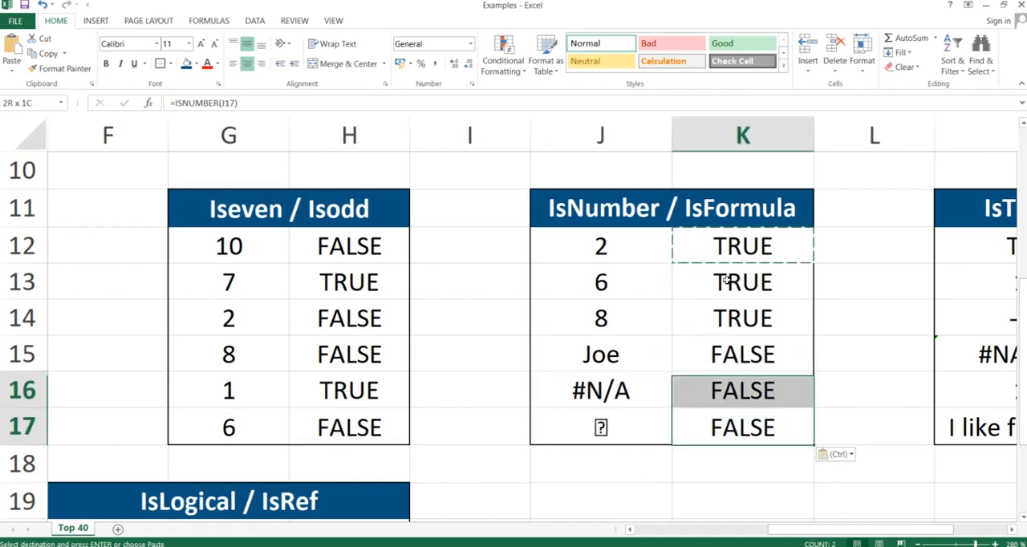
pyautogui.hotkey('shift', 'Up')
pyautogui.hotkey('shift', 'Up')
pyautogui.hotkey('shift', 'Up')
pyautogui.hotkey('shift', 'Up')
pyautogui.press('Delete')
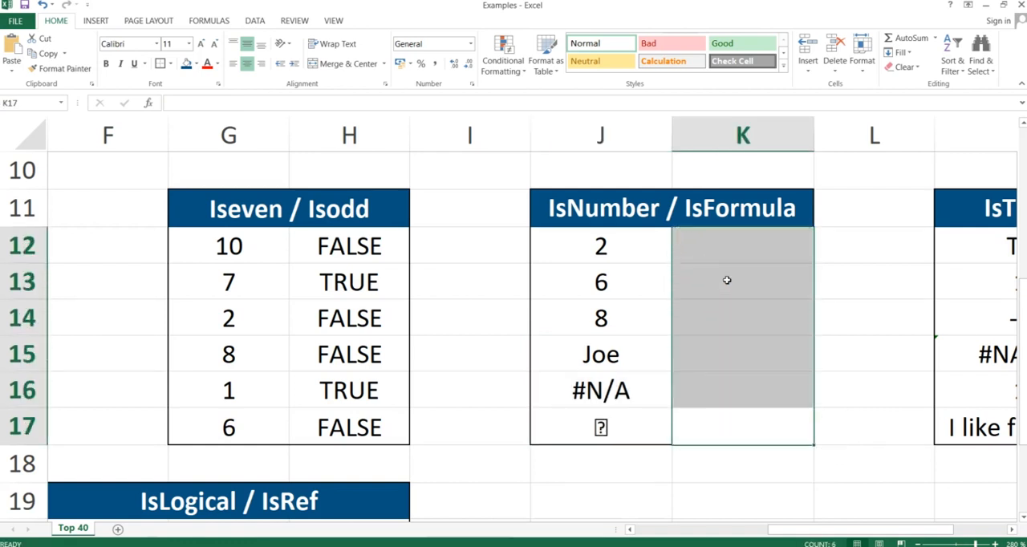
# Enter the formula =ISFORMULA(J12) in cell K12, beside the first value.
pyautogui.press('Up')
pyautogui.press('Up')
pyautogui.press('Up')
pyautogui.press('Up')
pyautogui.press('Up')
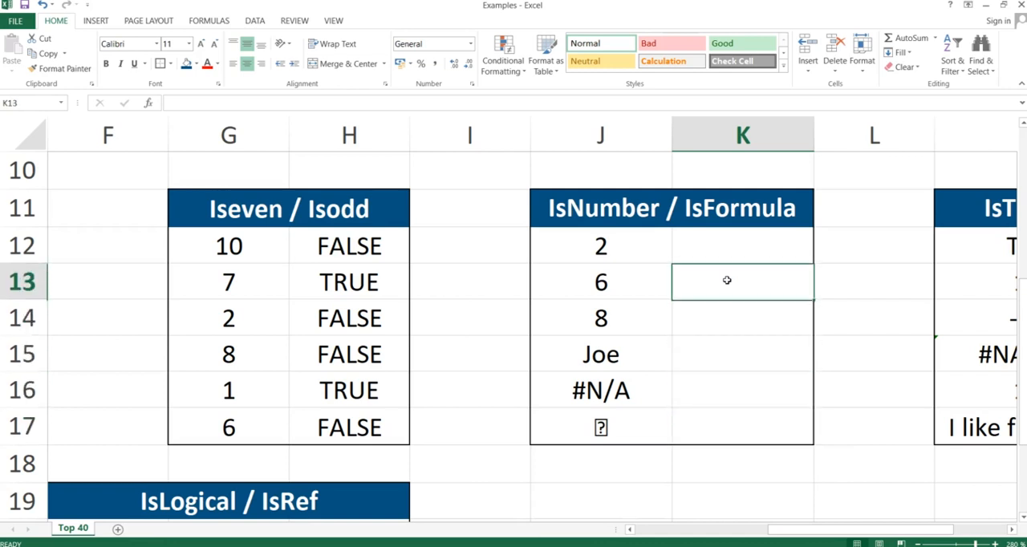
pyautogui.write('=isfor')
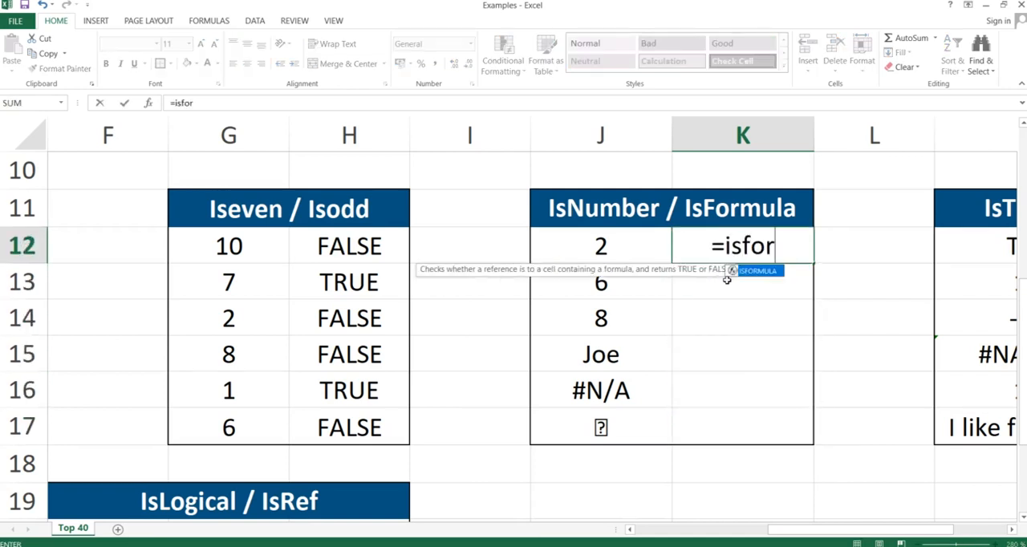
pyautogui.write('mula(')
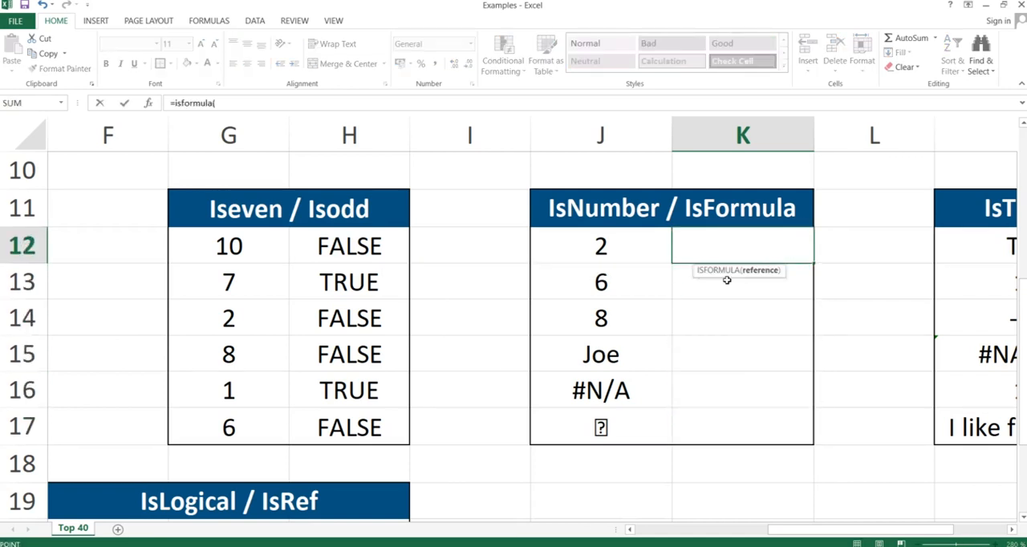
pyautogui.press('Left')
pyautogui.press('Left')
pyautogui.press('Right')
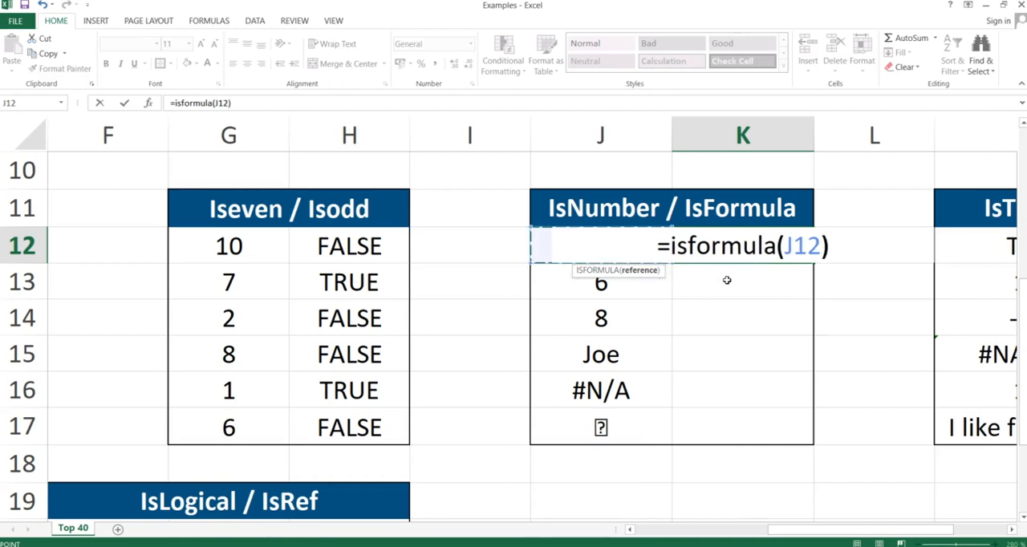
pyautogui.press('Return')
# Copy the ISFORMULA formula from K12 and paste only the formula into K12:K17.
pyautogui.press('Up')
pyautogui.hotkey('ctrl', 'c')
pyautogui.hotkey('shift', 'Down')
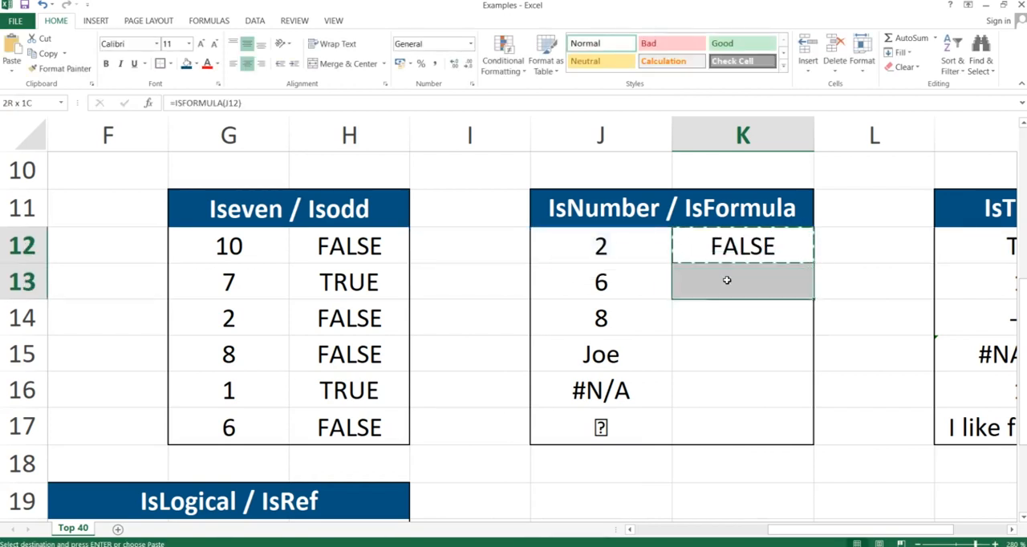
pyautogui.hotkey('shift', 'Down')
pyautogui.hotkey('shift', 'Down')
pyautogui.hotkey('shift', 'Down')
pyautogui.hotkey('shift', 'Down')
pyautogui.hotkey('ctrl', 'alt', 'v')
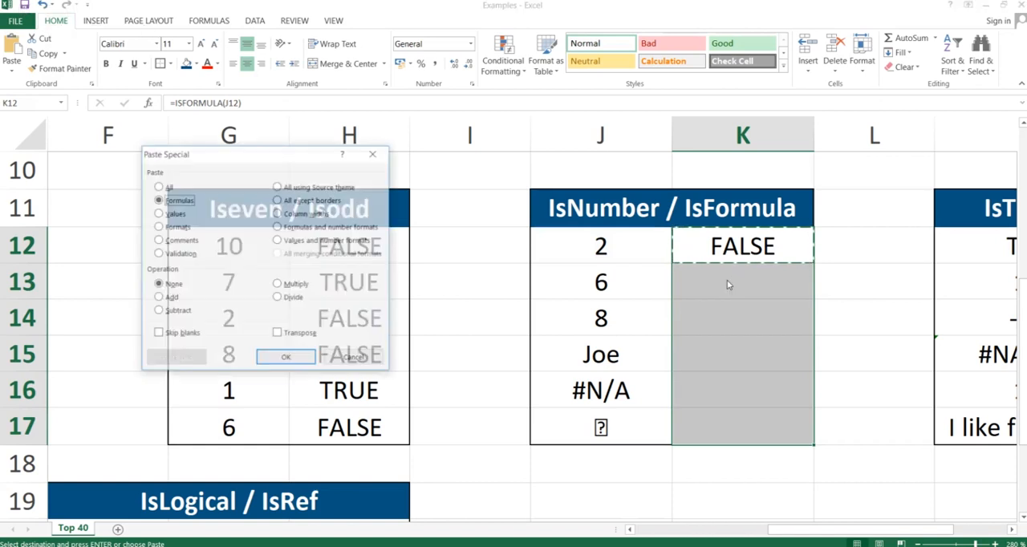
pyautogui.press('Return')
# Compare the ISFORMULA result in K12 with the content of the referenced cell J12.
pyautogui.press('Up')
pyautogui.press('Up')
pyautogui.press('Down')
pyautogui.press('Down')
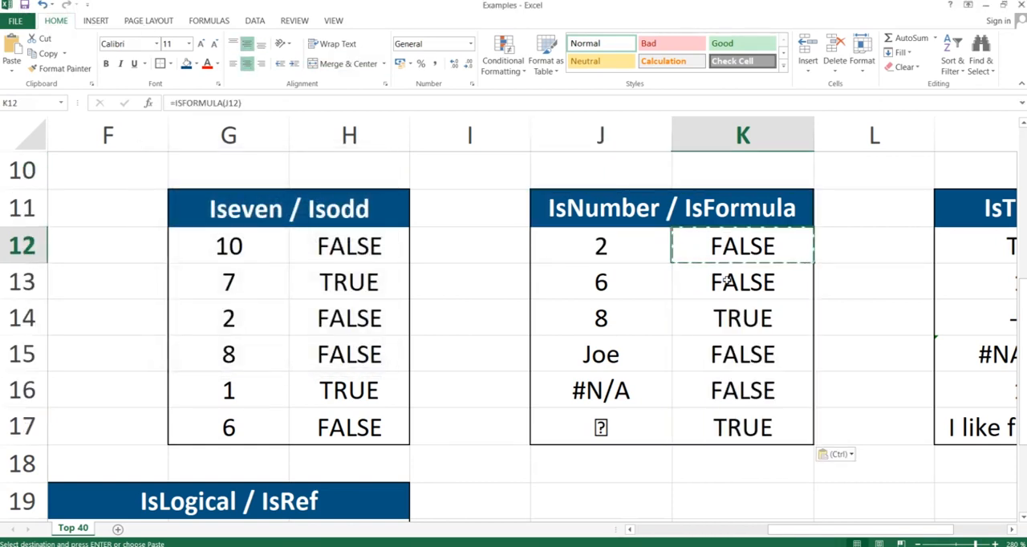
pyautogui.press('Left')
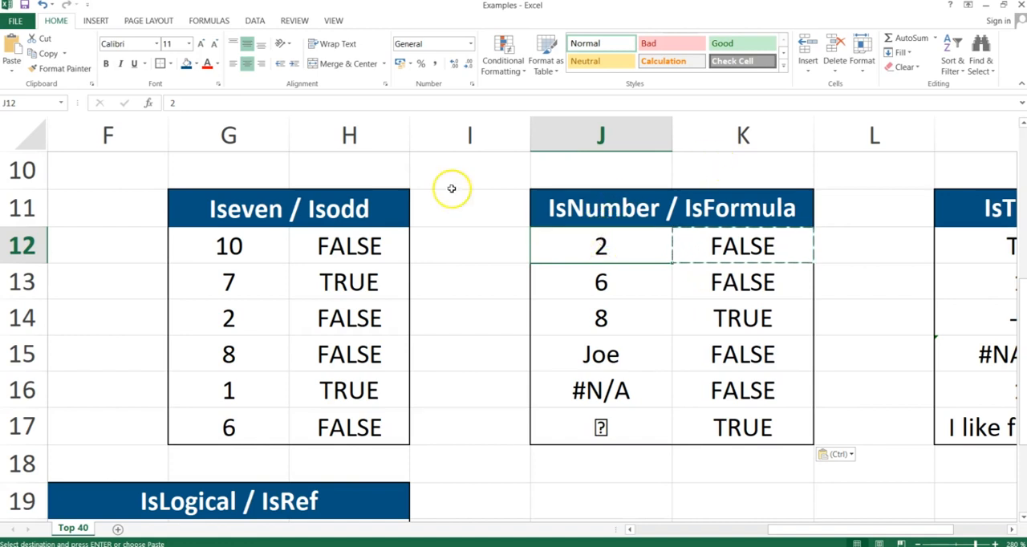
# Inspect the entry in J12 and compare the ISFORMULA result in K14 with the formula in J14 and its source cells J12:J13.
pyautogui.click(188, 103)
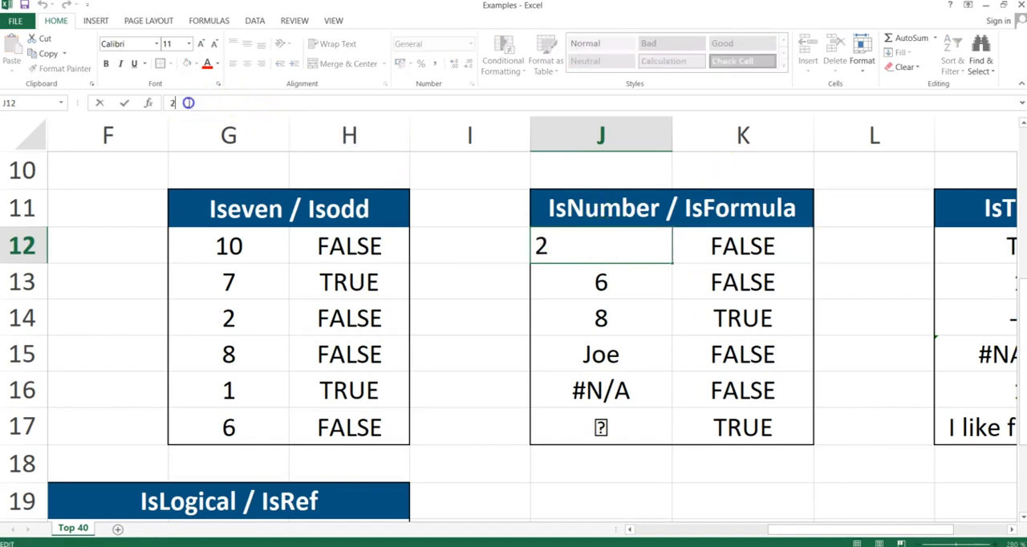
pyautogui.press('Return')
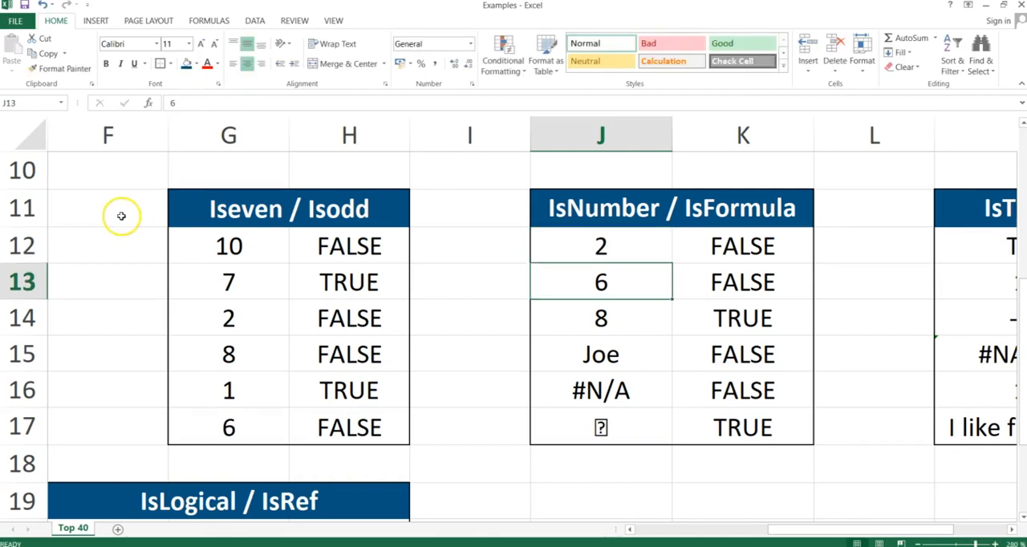
pyautogui.click(734, 326)
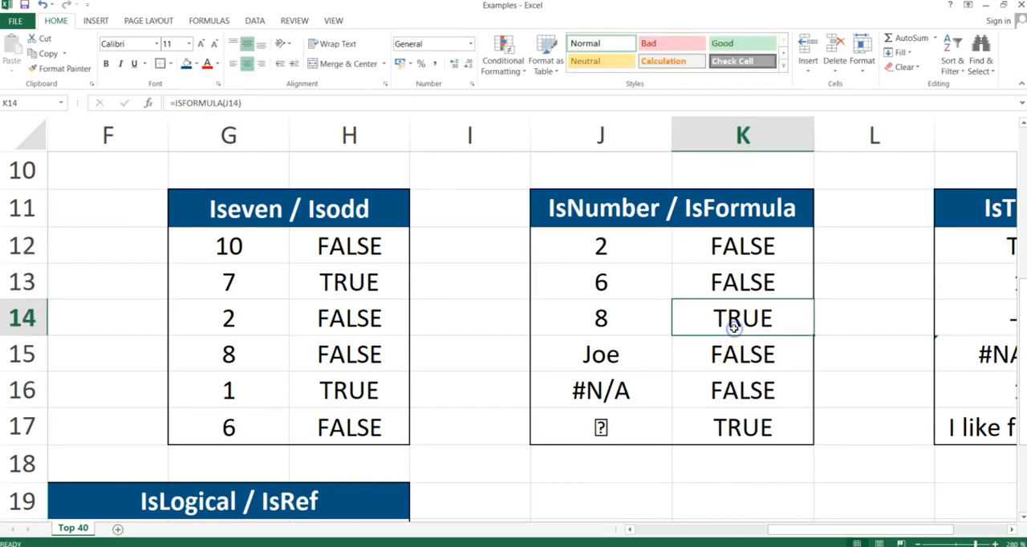
pyautogui.click(640, 319)
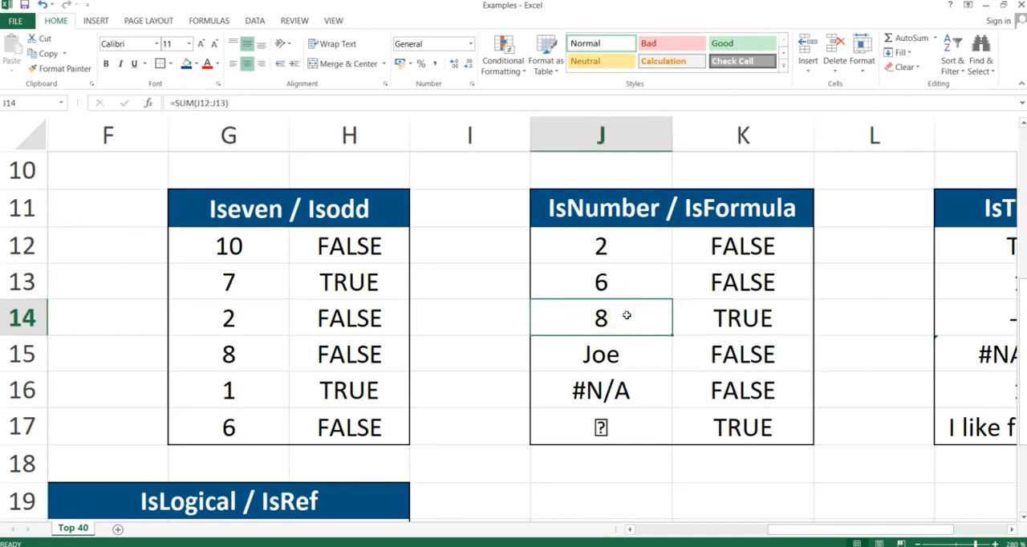
pyautogui.moveTo(618, 232); pyautogui.dragTo(623, 282)
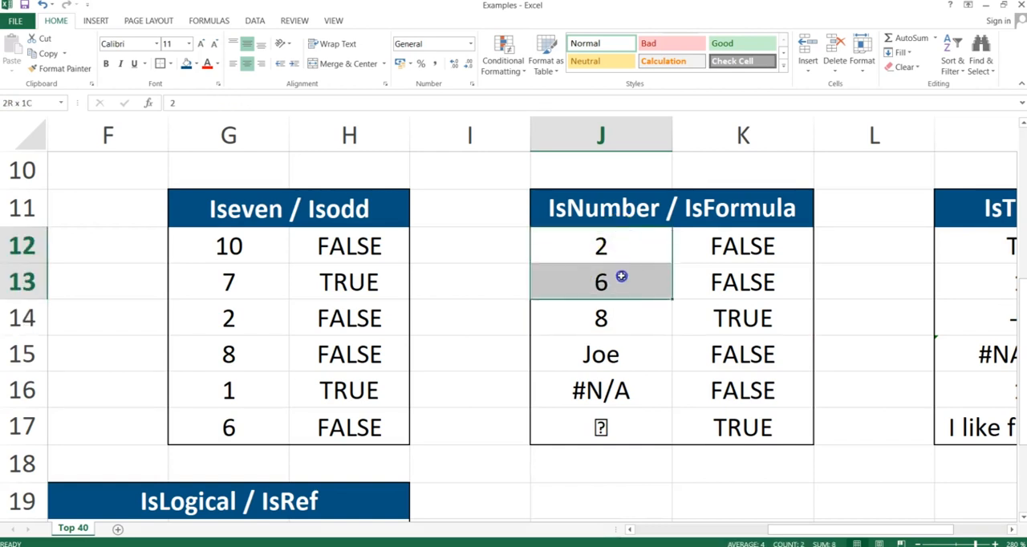
pyautogui.click(622, 317)
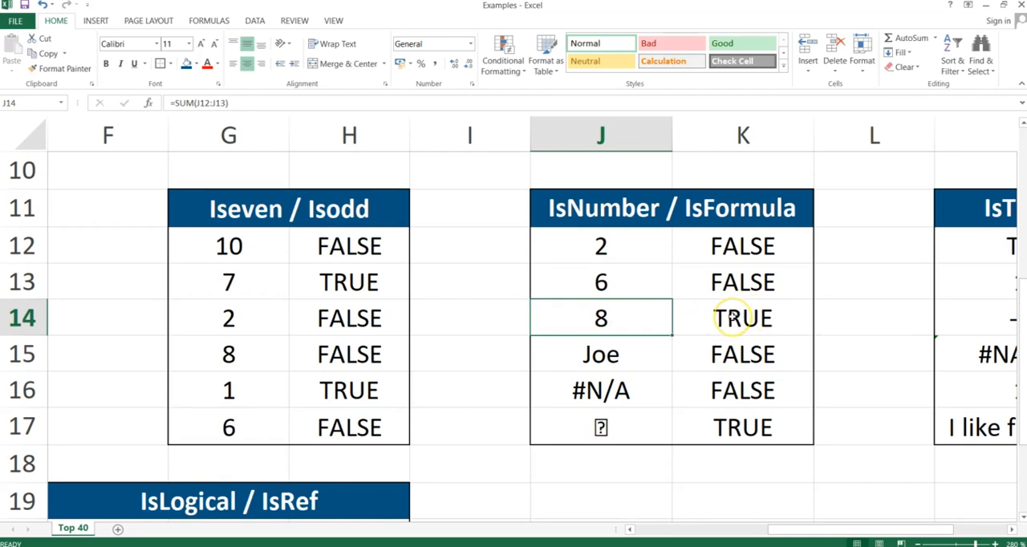
# Compare the ISFORMULA result in K17 with the formula behind the symbol in J17.
pyautogui.click(722, 427)
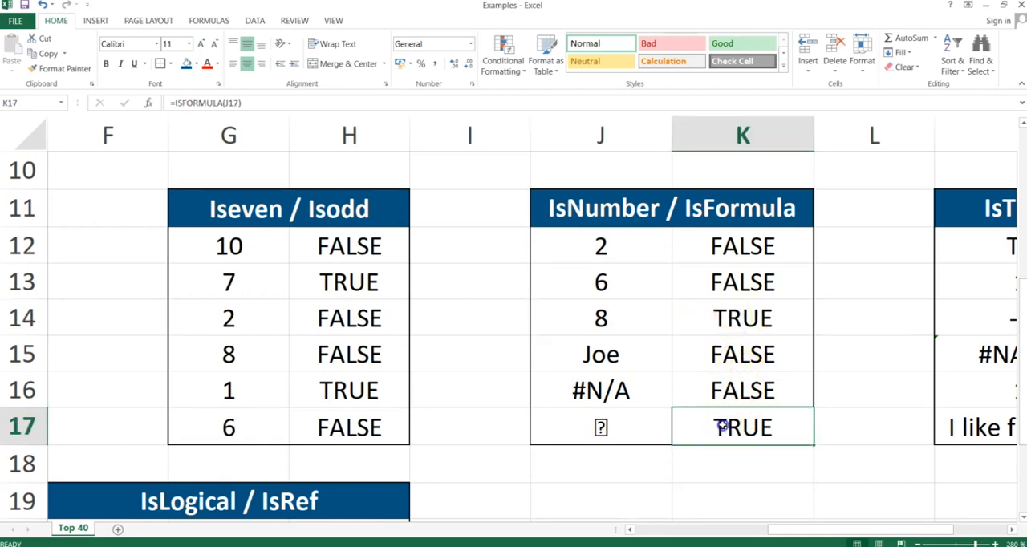
pyautogui.click(622, 427)
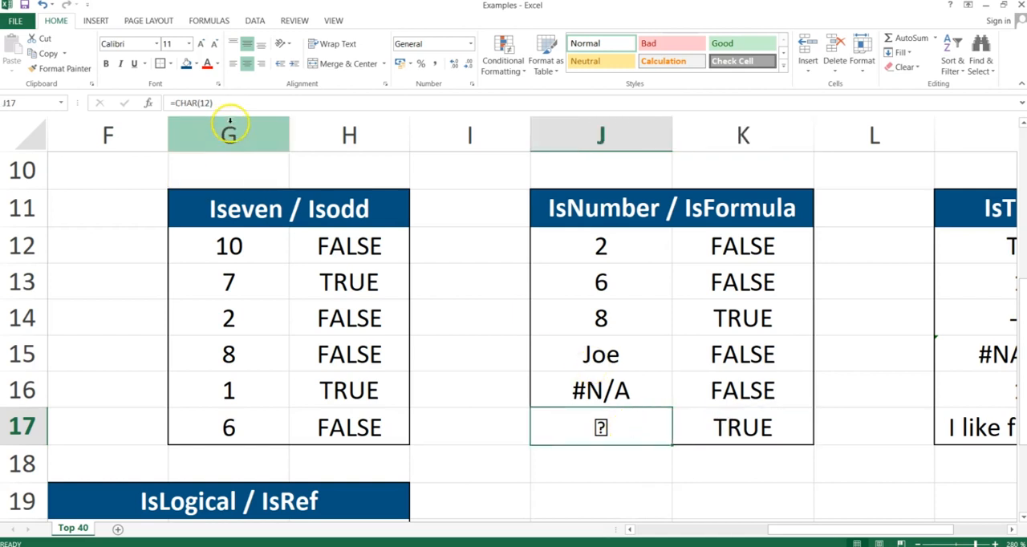
pyautogui.click(226, 103)
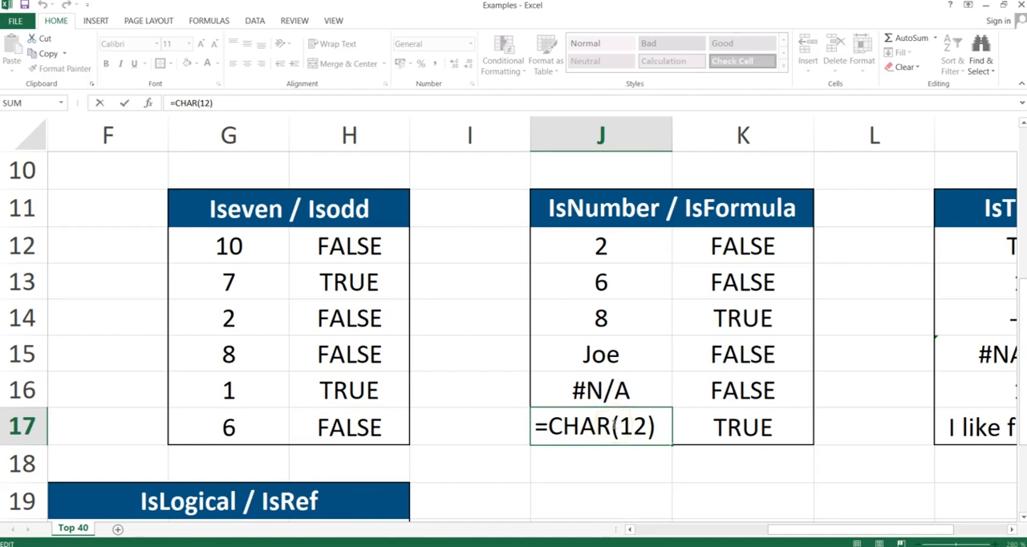
pyautogui.press('Return')
# Examine the contents of J15 and J16 against the ISFORMULA results beside them.
pyautogui.press('Up')
pyautogui.press('Up')
pyautogui.press('Up')
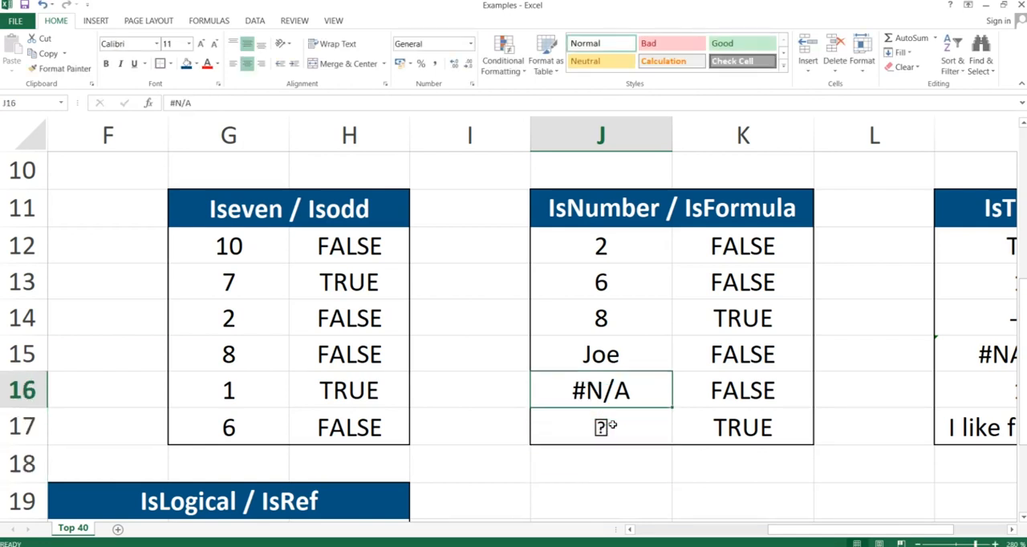
pyautogui.press('Right')
pyautogui.press('Left')
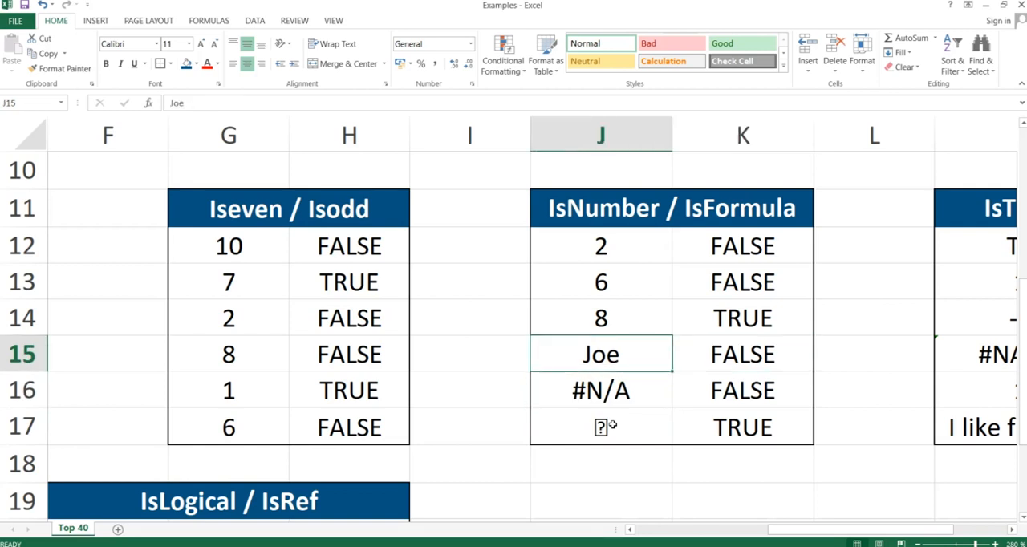
pyautogui.press('Down')
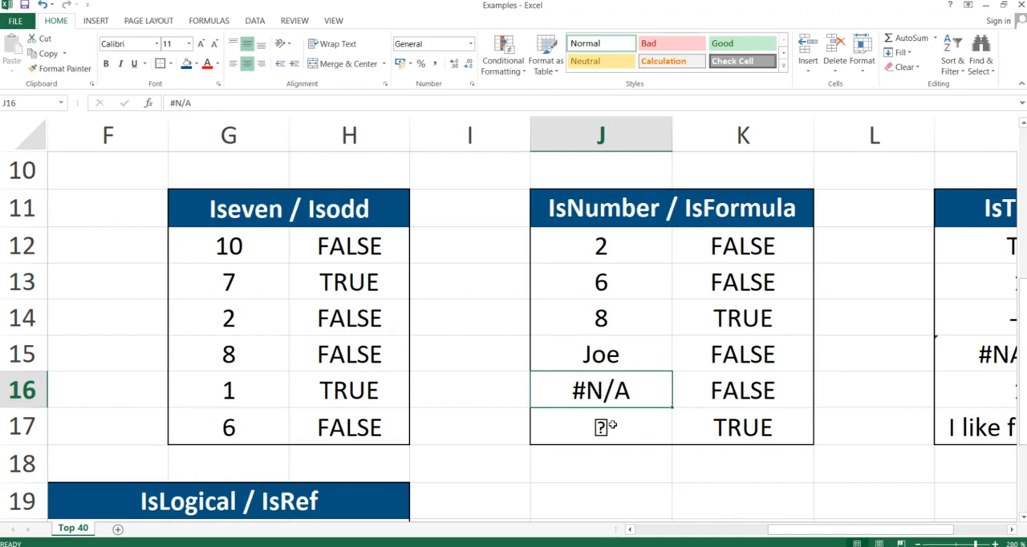
# Switch to the presentation and advance to the IsText & IsNonText slide.
pyautogui.hotkey('alt', 'Tab')
pyautogui.press('Right')
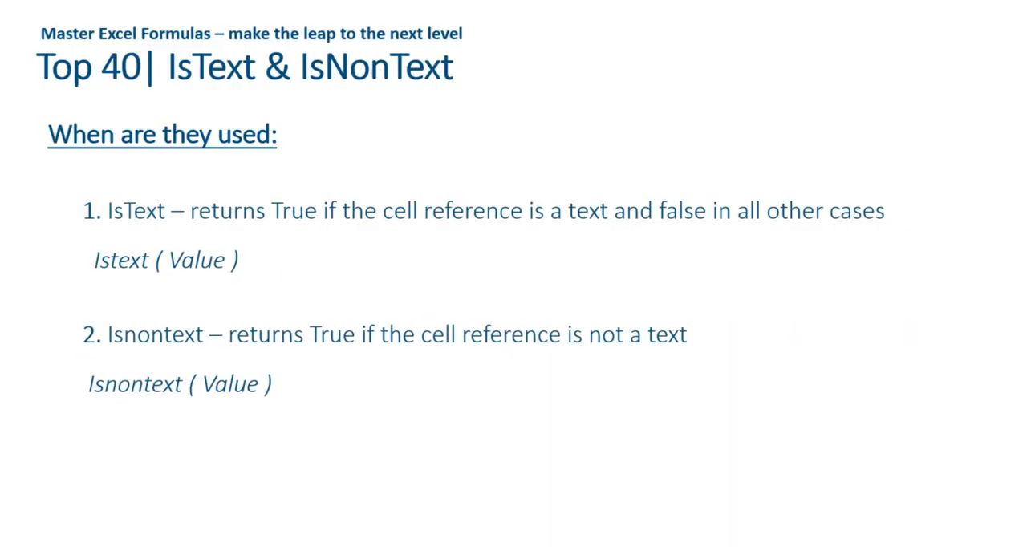
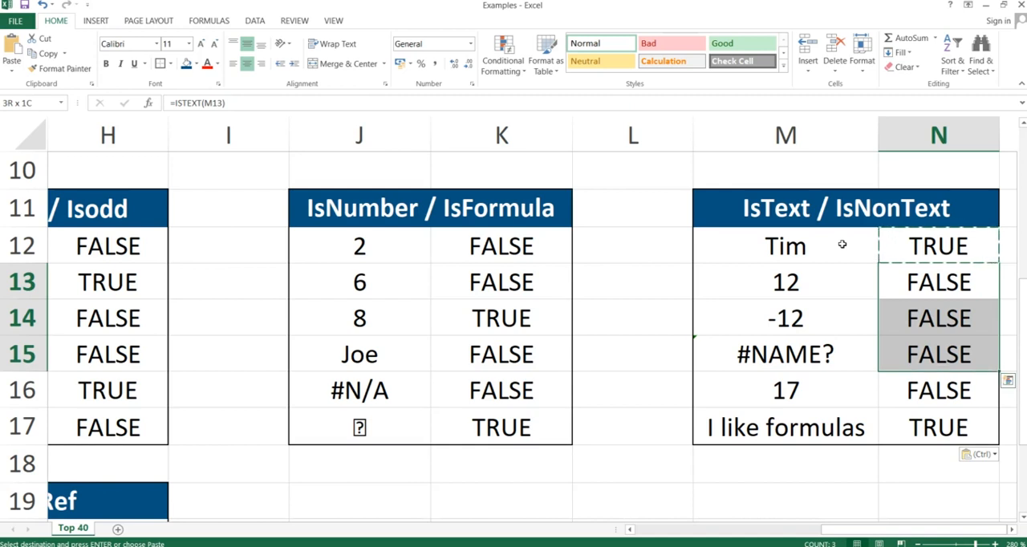
# Review the ISTEXT results in N13:N16 and inspect the entry in M15 behind the #NAME? error.
pyautogui.hotkey('shift', 'Down')
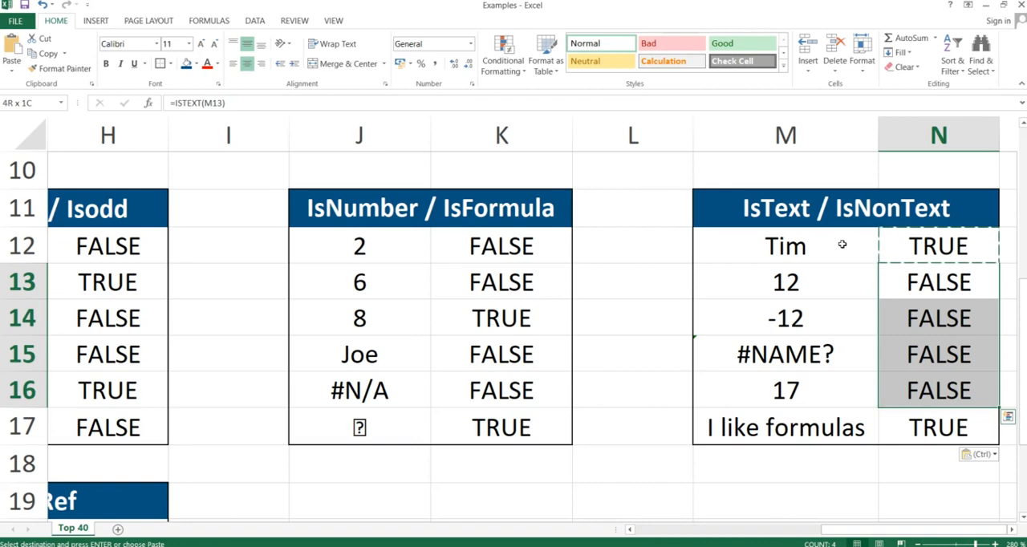
pyautogui.press('Down')
pyautogui.press('Down')
pyautogui.press('Left')
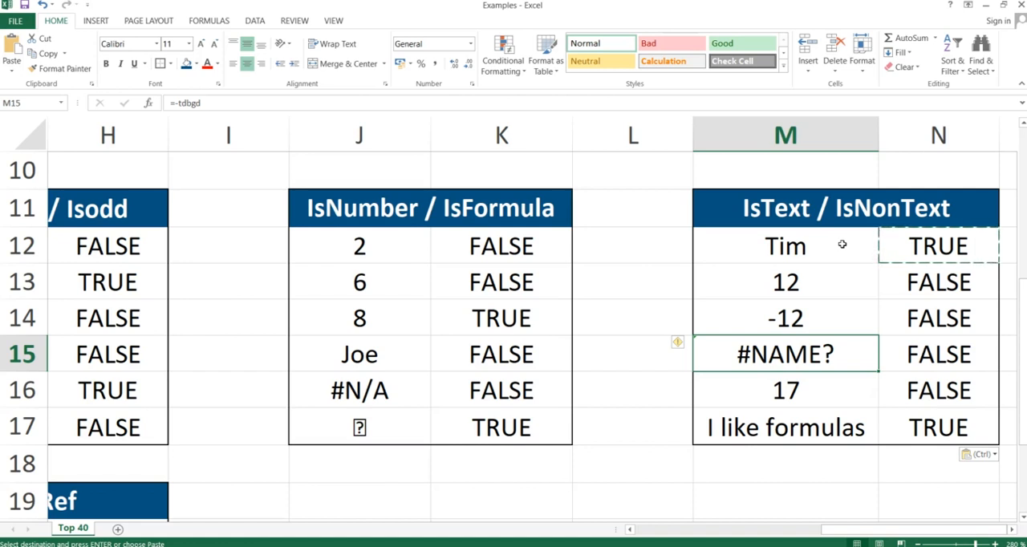
pyautogui.press('Right')
pyautogui.press('Right')
pyautogui.press('Left')
pyautogui.press('Left')
pyautogui.press('Right')
pyautogui.press('Right')
pyautogui.press('Up')
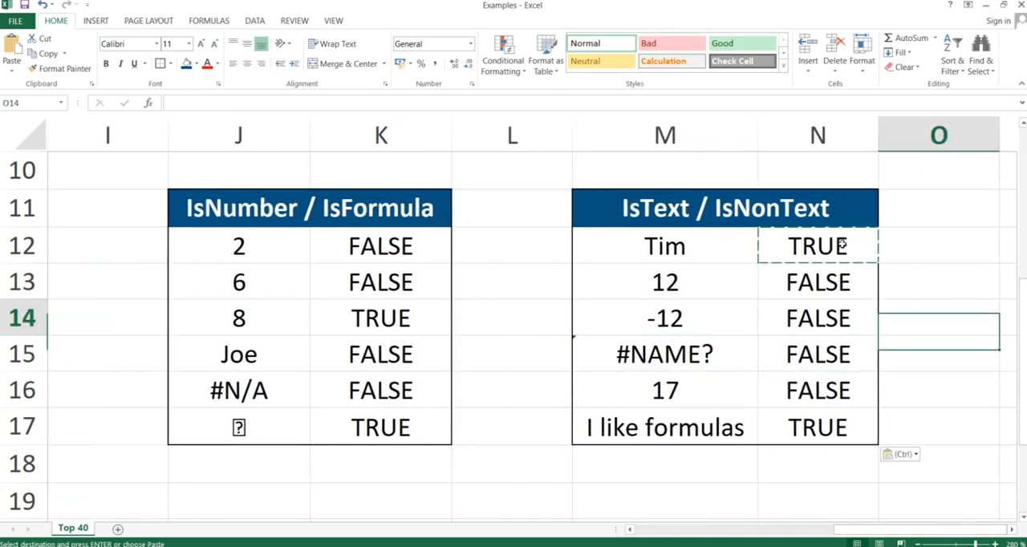
# Replace the formula in N12 with =ISNONTEXT(M12).
pyautogui.press('Left')
pyautogui.press('Up')
pyautogui.press('Up')
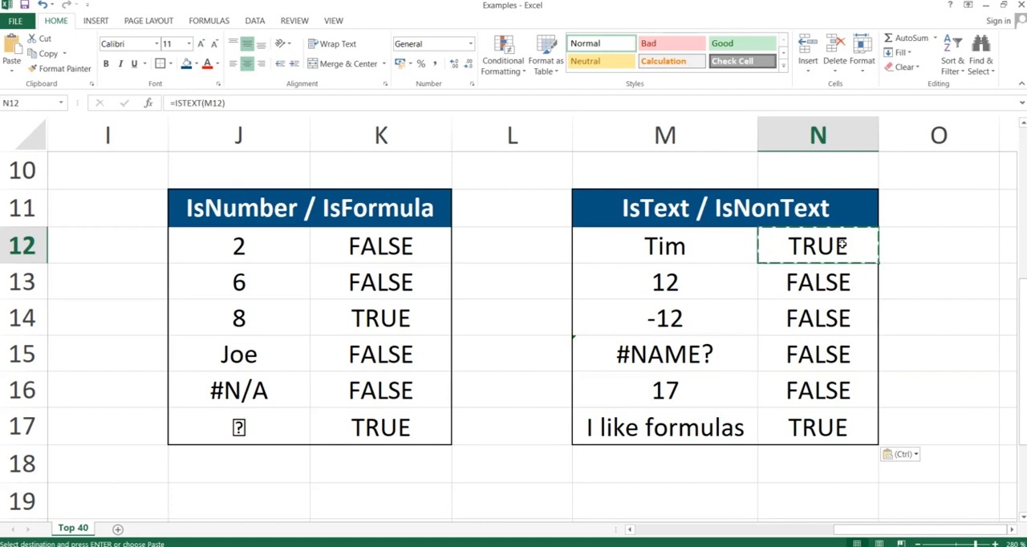
pyautogui.write('=isnon')
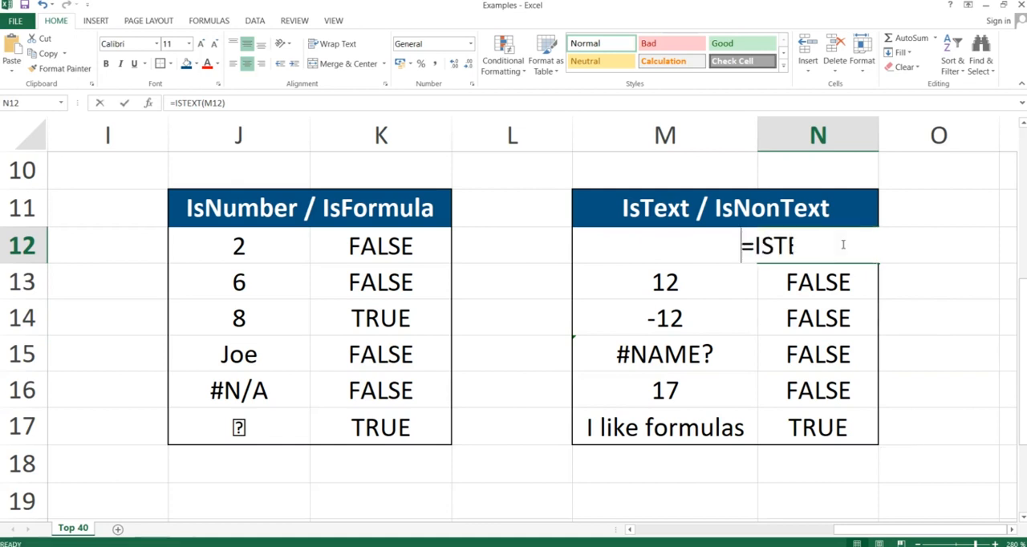
pyautogui.write('tet')
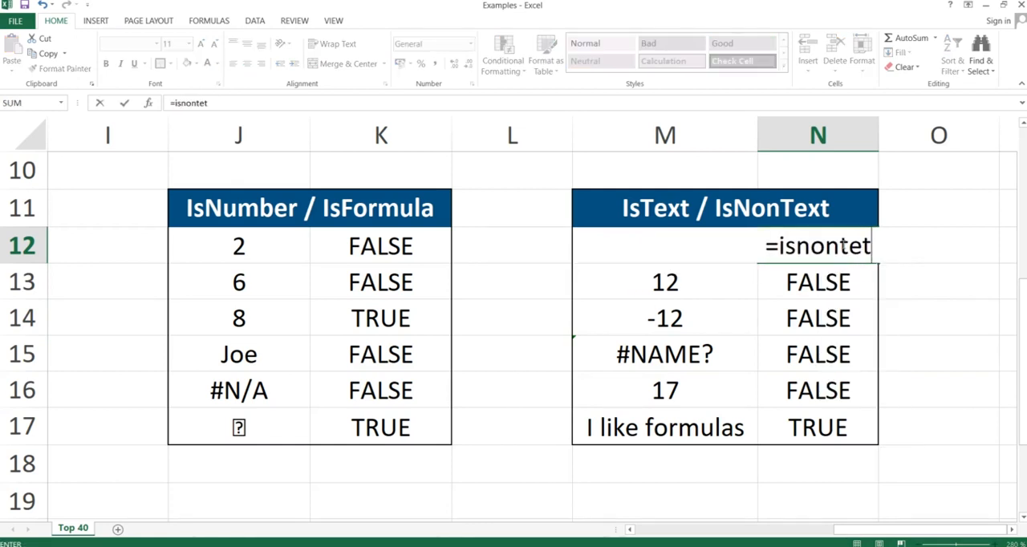
pyautogui.write('x')
pyautogui.press('BackSpace')
pyautogui.press('BackSpace')
pyautogui.write('xt(')
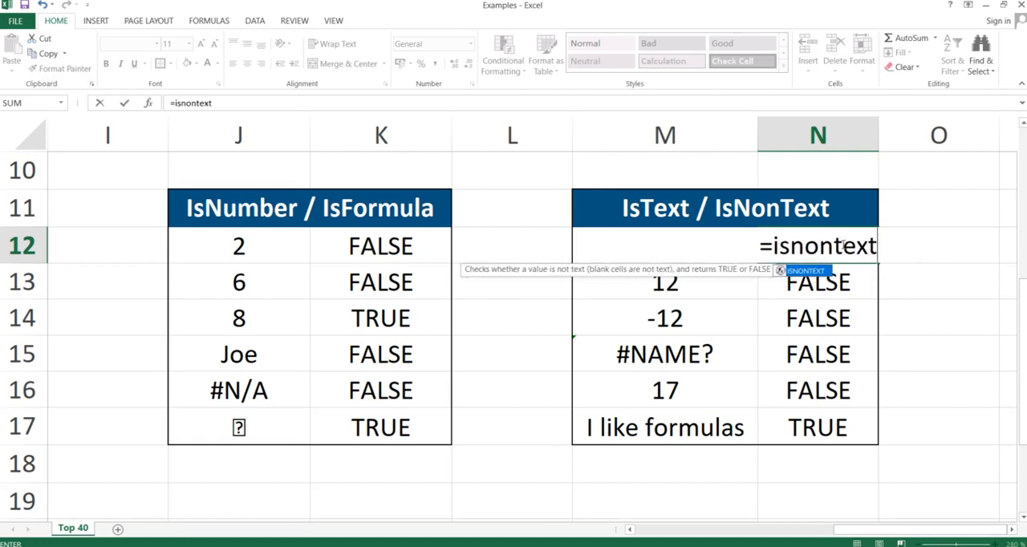
pyautogui.press('Left')
pyautogui.hotkey('ctrl', 'Return')
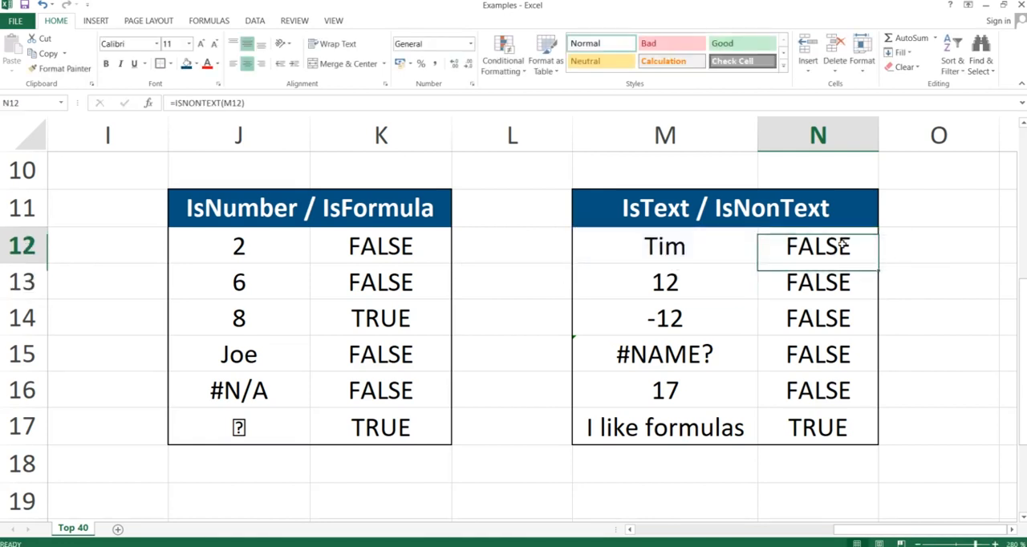
# Copy the ISNONTEXT formula from N12 through N17, pasting formulas only.
pyautogui.hotkey('ctrl', 'c')
pyautogui.hotkey('shift', 'Down')
pyautogui.hotkey('shift', 'Down')
pyautogui.hotkey('shift', 'Down')
pyautogui.hotkey('shift', 'Down')
pyautogui.hotkey('shift', 'Down')
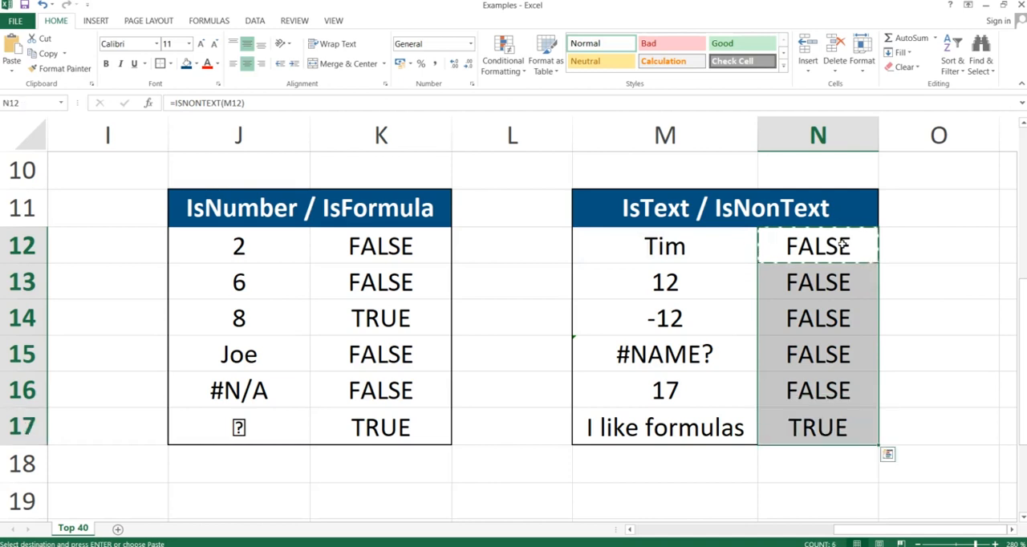
pyautogui.hotkey('ctrl', 'alt', 'v')
pyautogui.press('f')
pyautogui.press('Return')
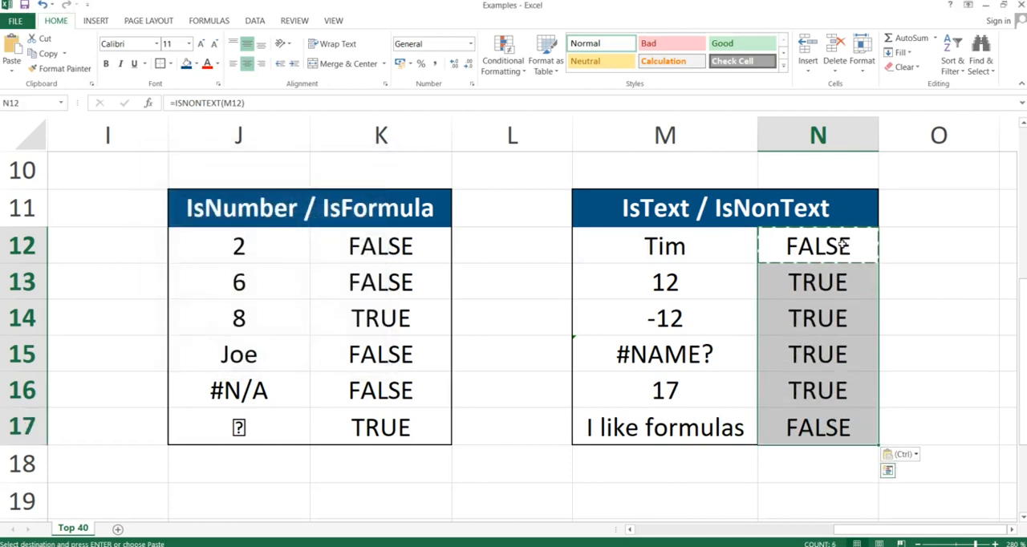
# Review the ISNONTEXT results in N12:N17 against the entries in column M.
pyautogui.press('Down')
pyautogui.press('Down')
pyautogui.click(844, 245)
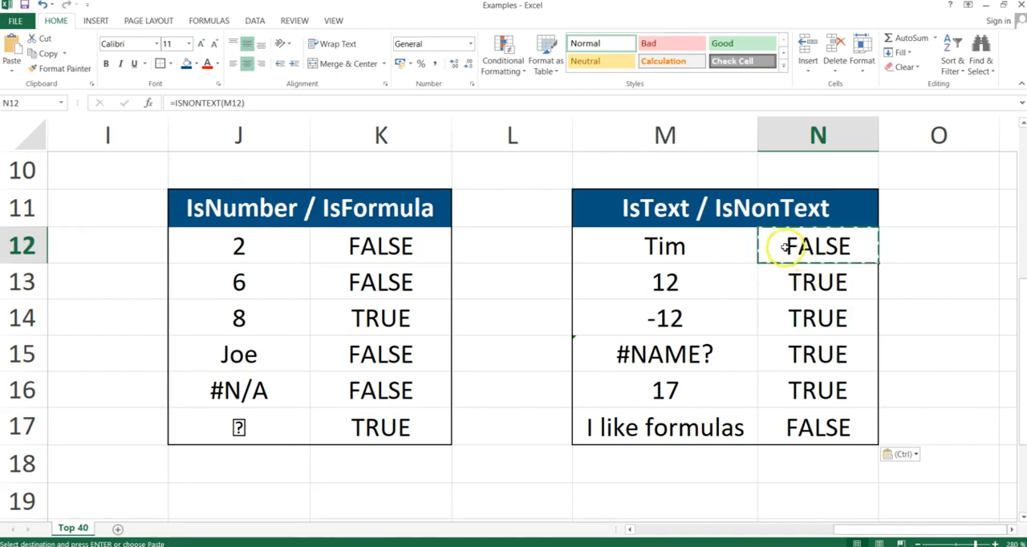
pyautogui.moveTo(791, 255); pyautogui.dragTo(791, 422)
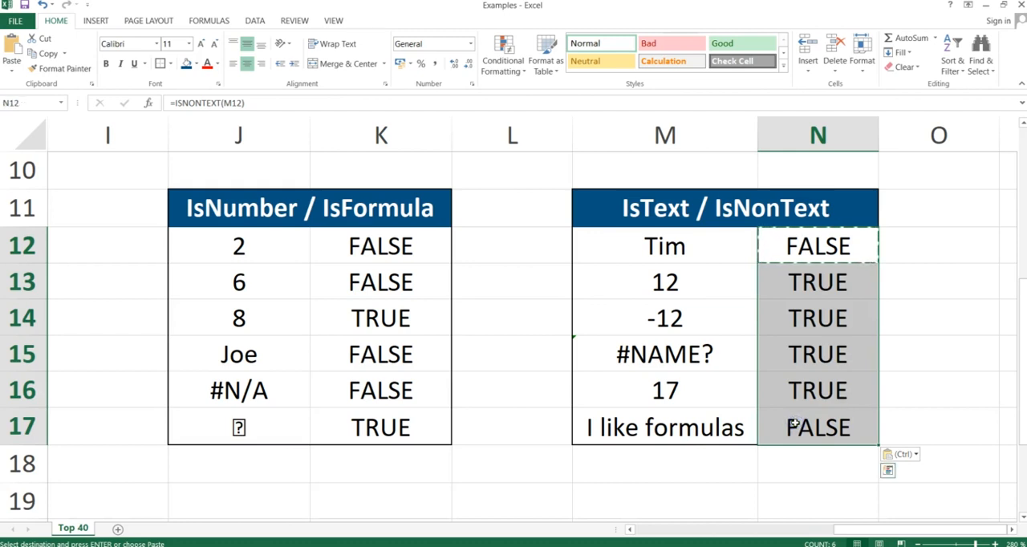
pyautogui.press('Up')
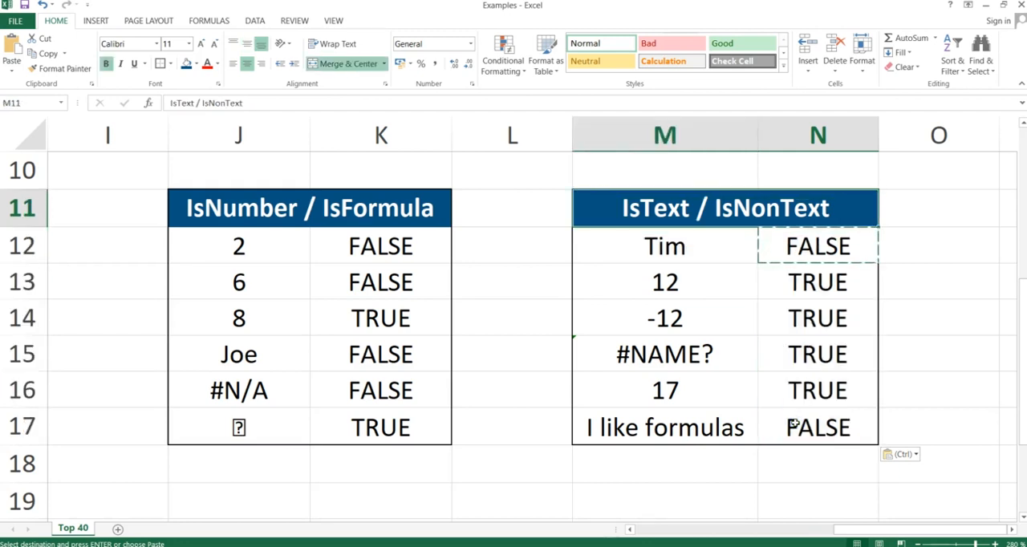
# Show the IsBlank & Not slide in the presentation and return to the Excel workbook.
pyautogui.hotkey('alt', 'Tab')
pyautogui.press('Right')
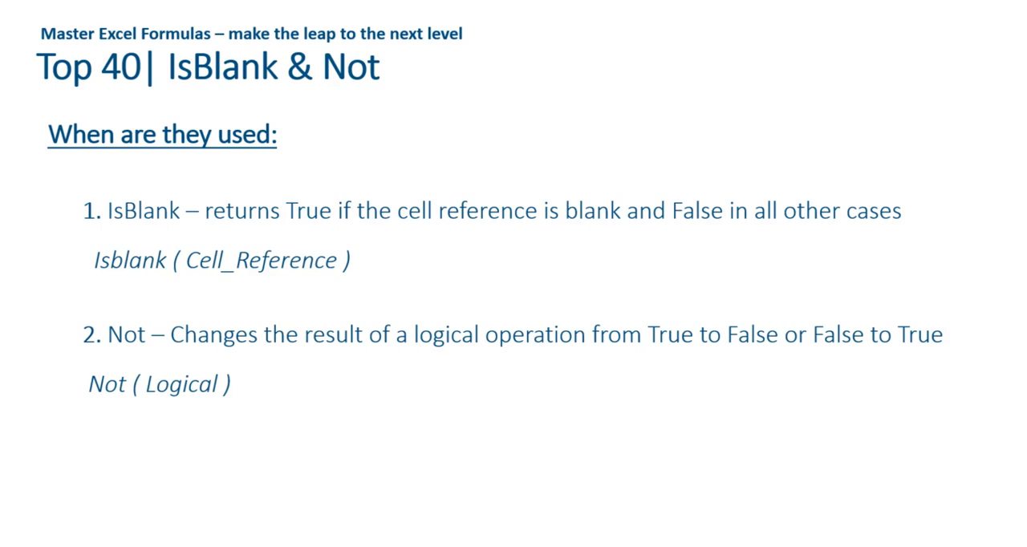
pyautogui.hotkey('alt', 'Tab')
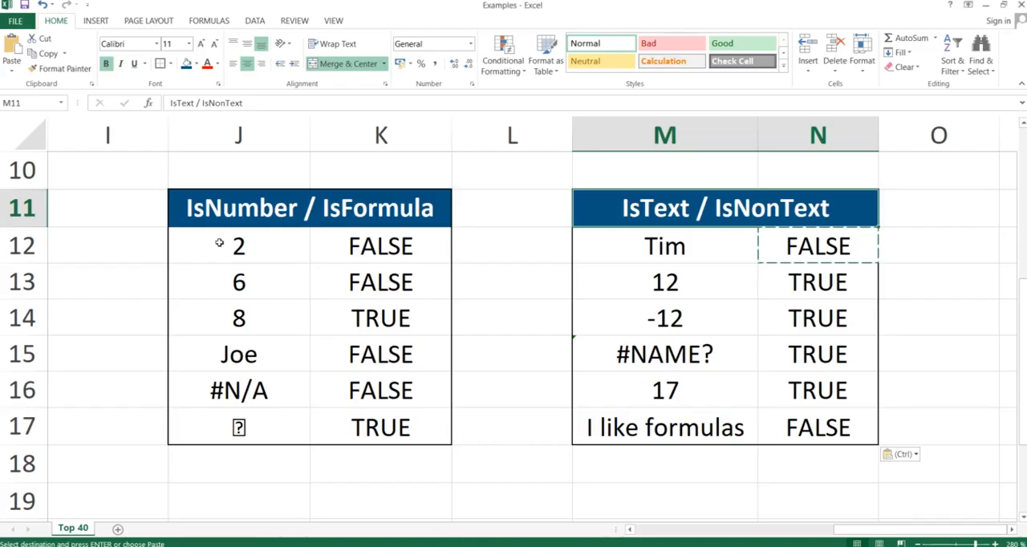
# Enter =ISBLANK(C20) in D20 of the IsBlank / Not table.
pyautogui.press('Right')
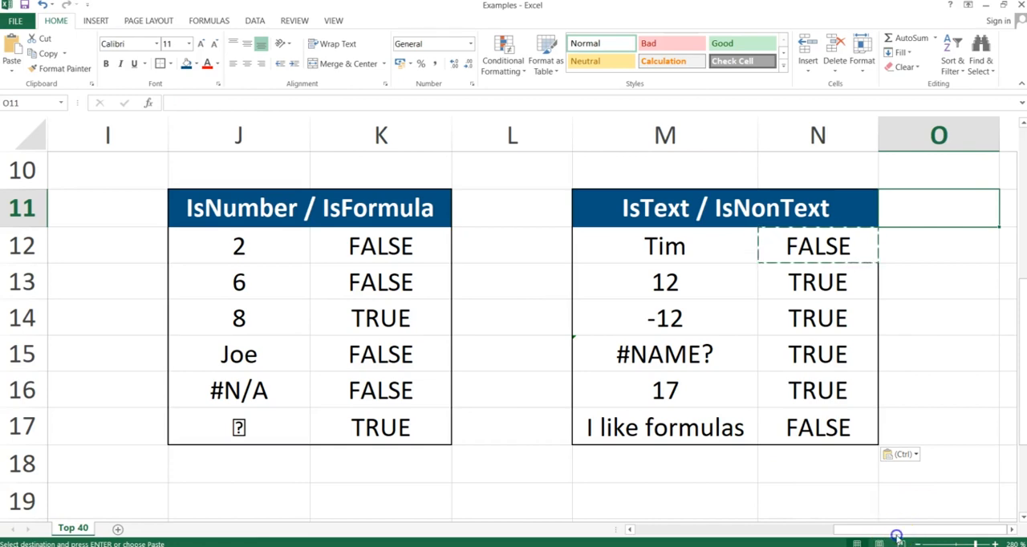
pyautogui.moveTo(848, 525); pyautogui.dragTo(672, 533)
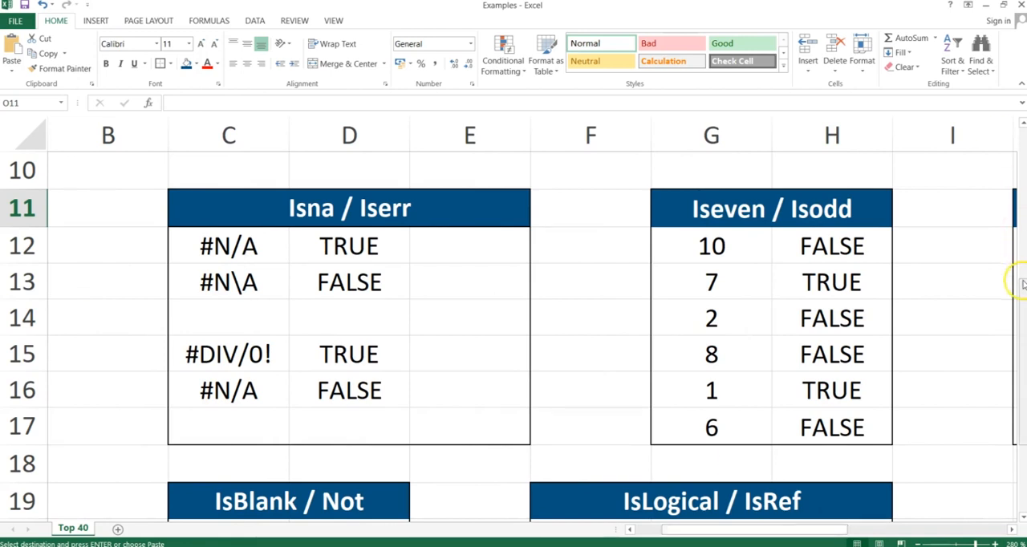
pyautogui.moveTo(1018, 278); pyautogui.dragTo(1023, 381)
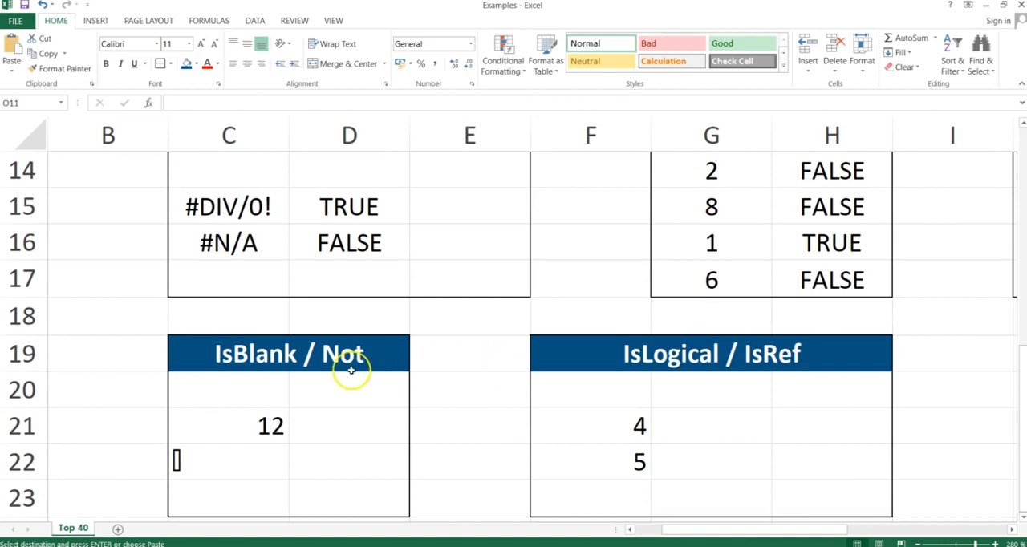
pyautogui.click(365, 392)
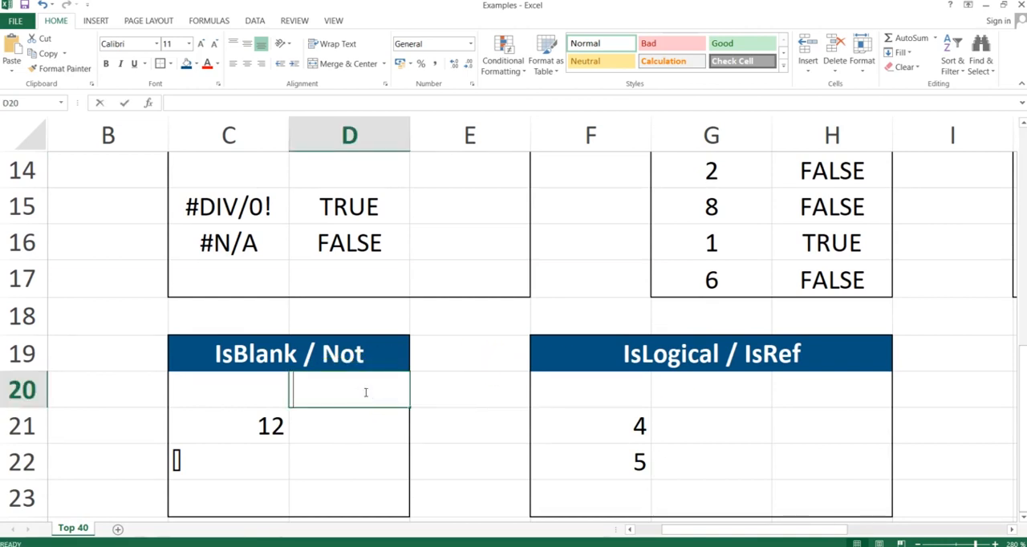
pyautogui.write('=ISBLANK(')
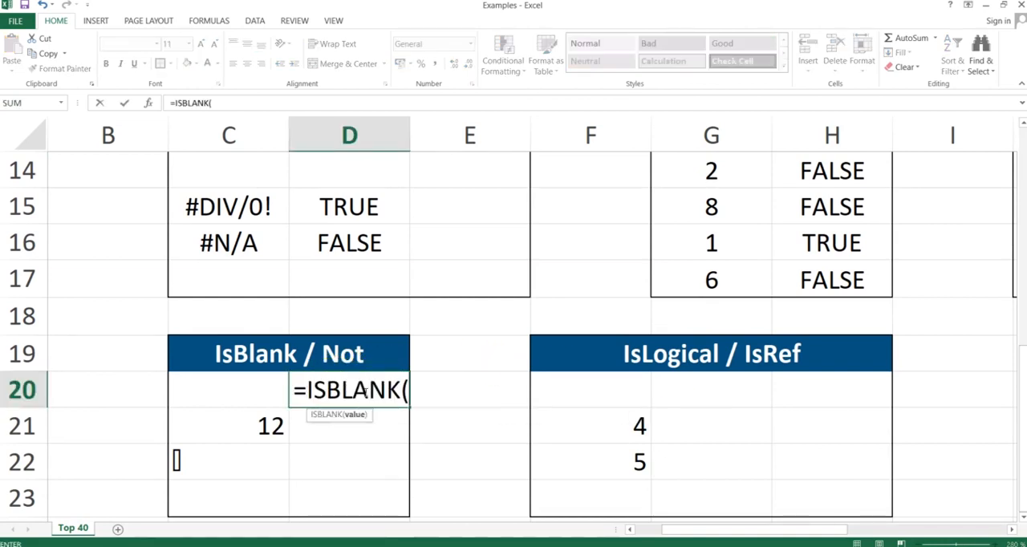
pyautogui.press('Left')
pyautogui.press('Left')
pyautogui.press('Right')
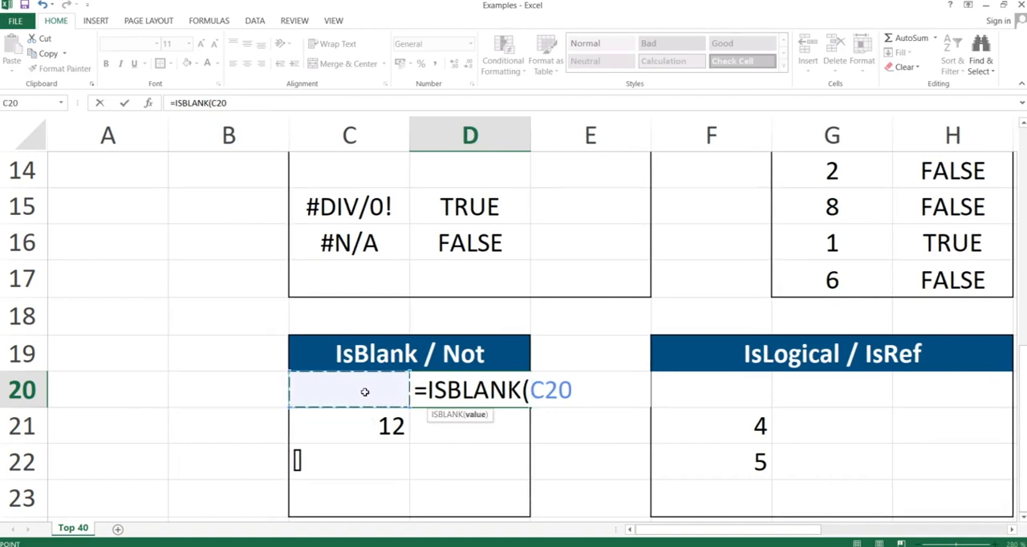
pyautogui.write(')')
pyautogui.press('Return')
# Copy the ISBLANK formula from D20 through D23, pasting formulas only.
pyautogui.hotkey('ctrl', 'c')
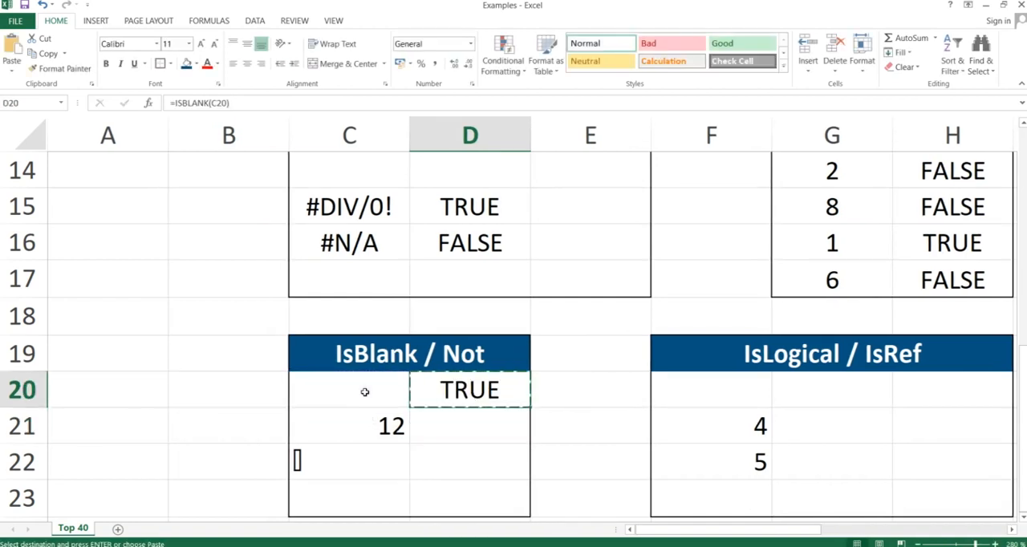
pyautogui.hotkey('shift', 'Down')
pyautogui.hotkey('shift', 'Down')
pyautogui.hotkey('shift', 'Down')
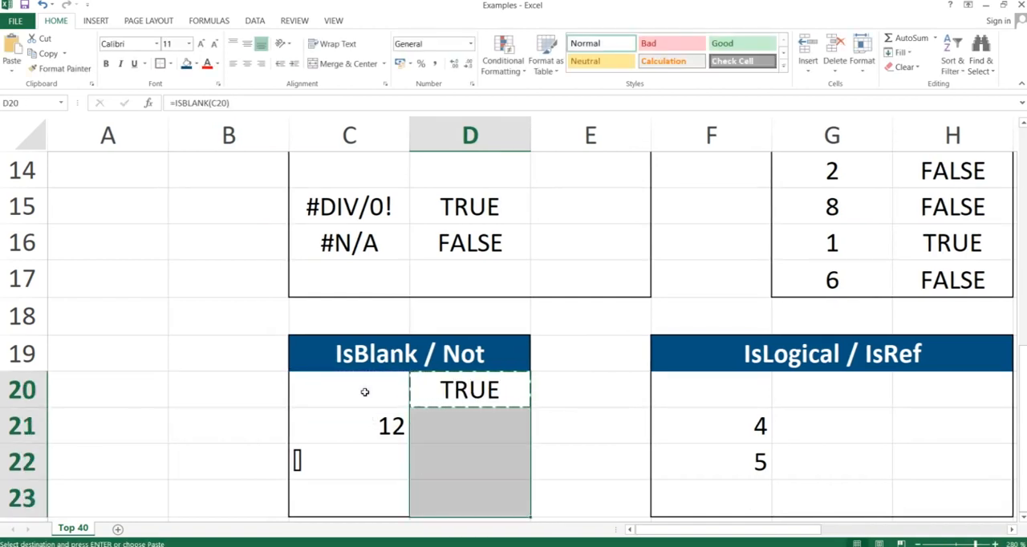
pyautogui.hotkey('ctrl', 'alt', 'v')
pyautogui.press('f')
pyautogui.press('Return')
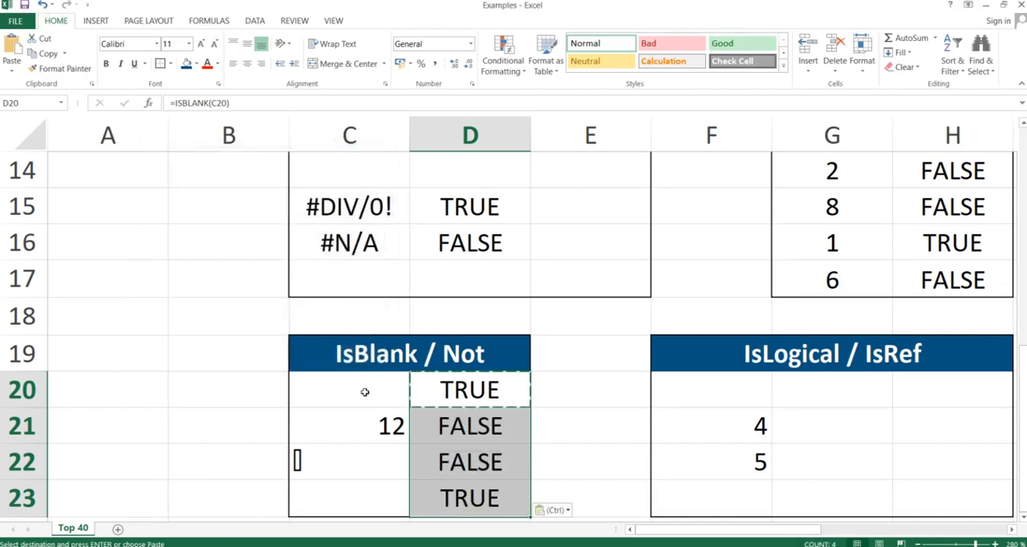
# Examine the tested cells C20:C23 and the ISBLANK formula in D20.
pyautogui.press('Left')
pyautogui.press('Right')
pyautogui.press('Left')
pyautogui.hotkey('shift', 'Down')
pyautogui.hotkey('shift', 'Down')
pyautogui.hotkey('shift', 'Down')
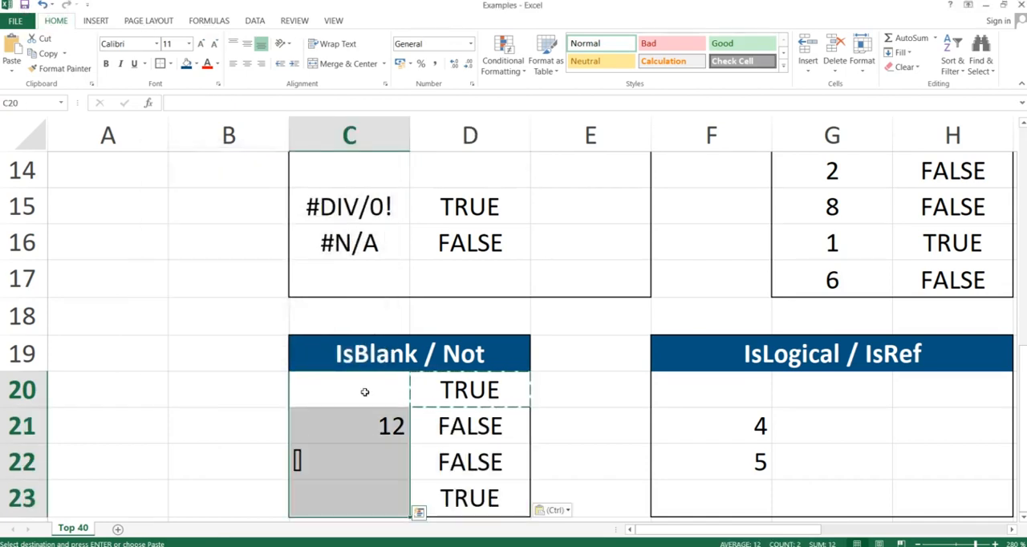
pyautogui.doubleClick(453, 388)
pyautogui.press('Return')
pyautogui.press('Up')
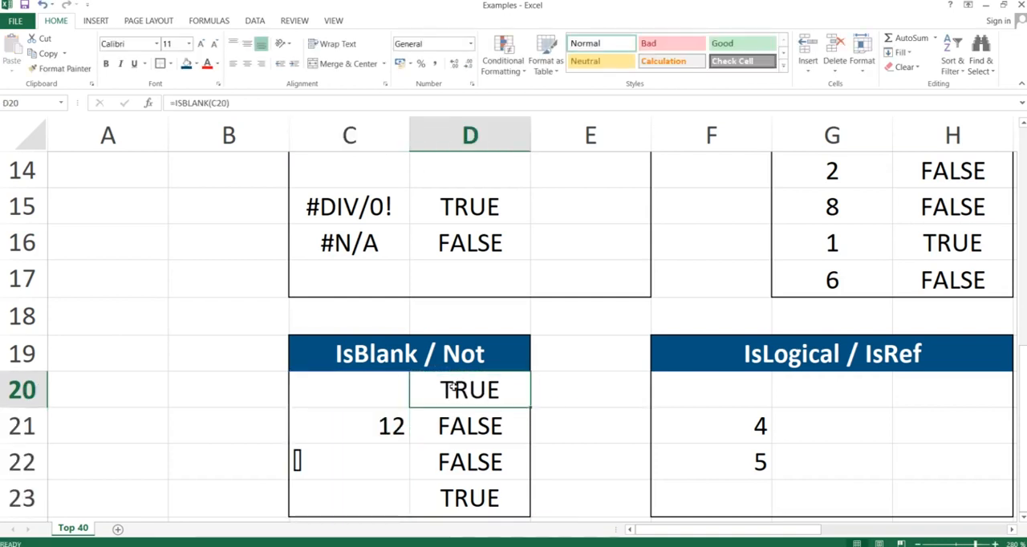
# Compare the contents of C20:C23 row by row with the ISBLANK results in D20:D23.
pyautogui.press('Left')
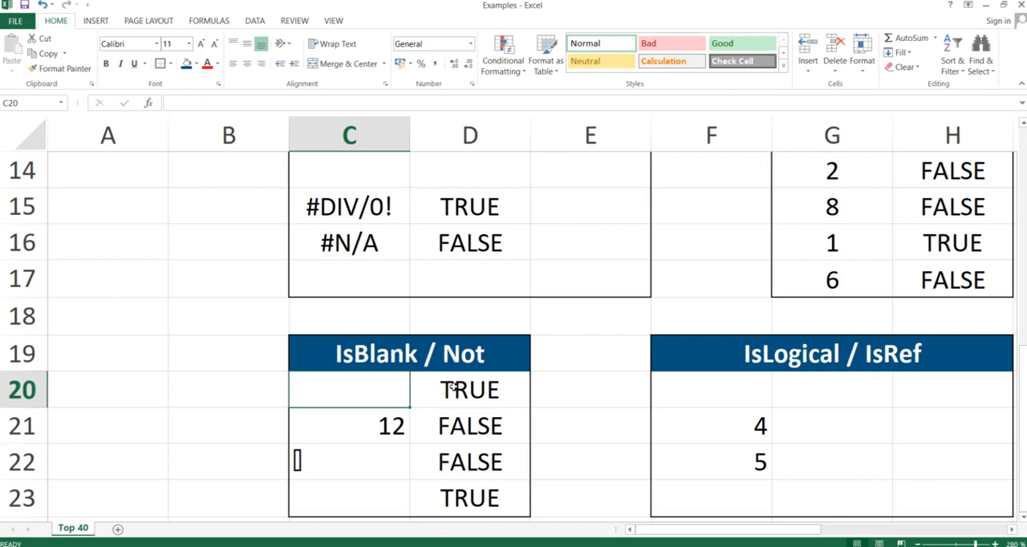
pyautogui.press('Down')
pyautogui.press('Down')
pyautogui.press('Down')
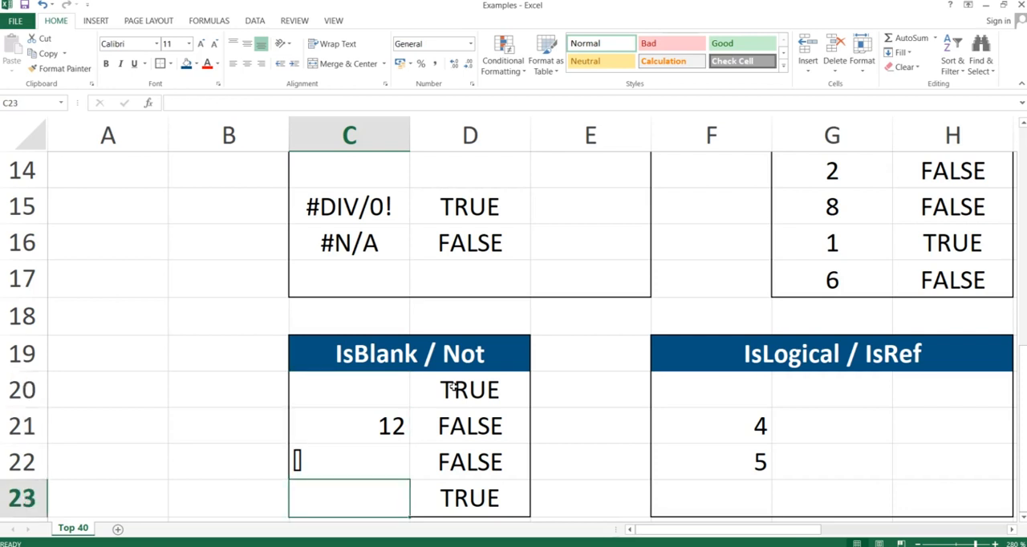
pyautogui.press('Right')
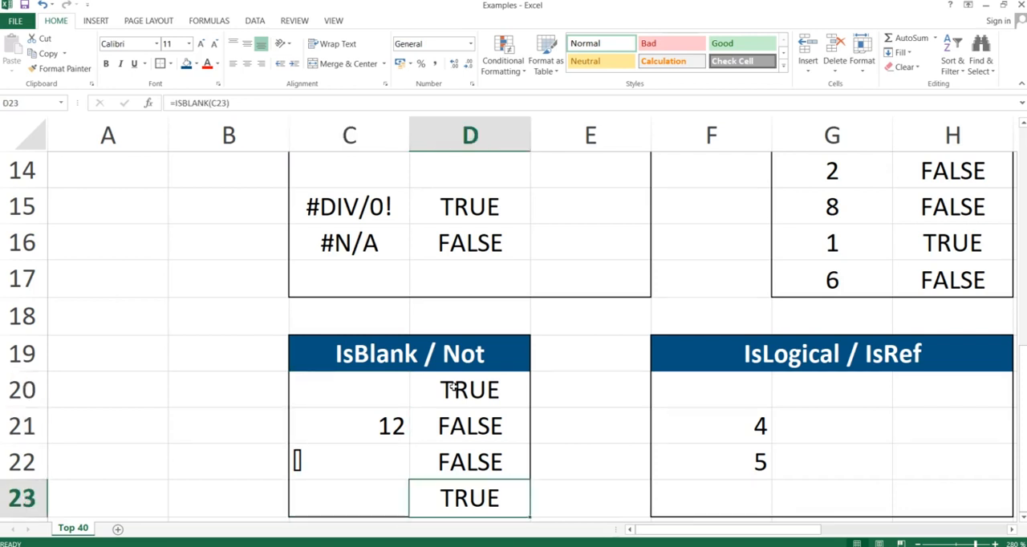
pyautogui.press('Up')
pyautogui.press('Up')
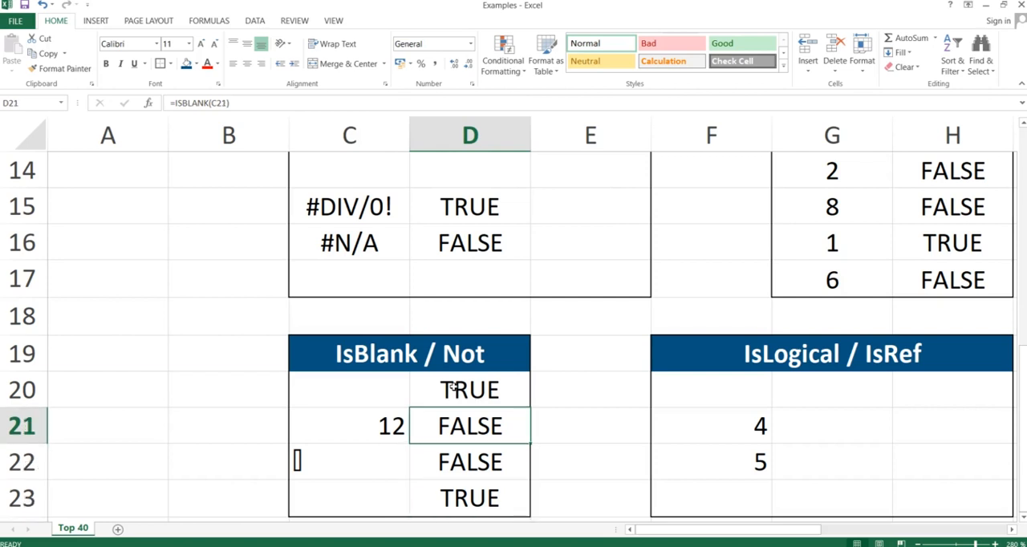
pyautogui.press('Down')
pyautogui.press('Up')
pyautogui.press('Up')
# Wrap the formula in D20 in NOT so it reads =NOT(ISBLANK(C20)).
pyautogui.click(451, 390)
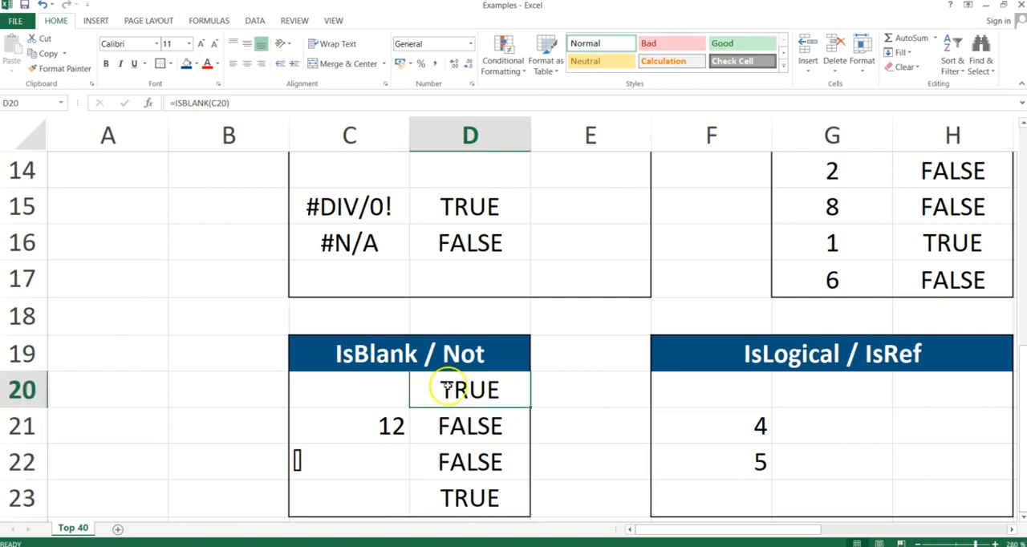
pyautogui.doubleClick(452, 396)
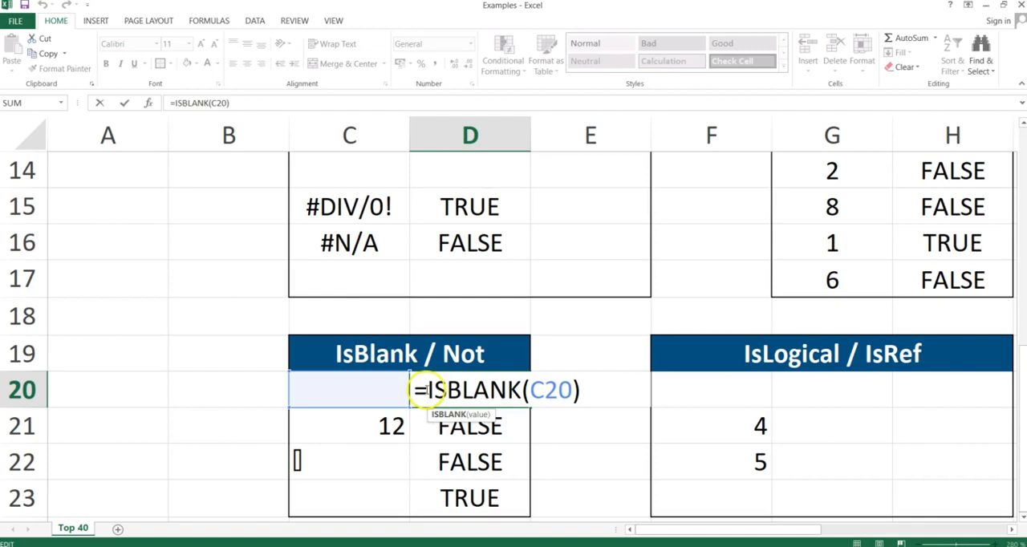
pyautogui.write('NOT(')
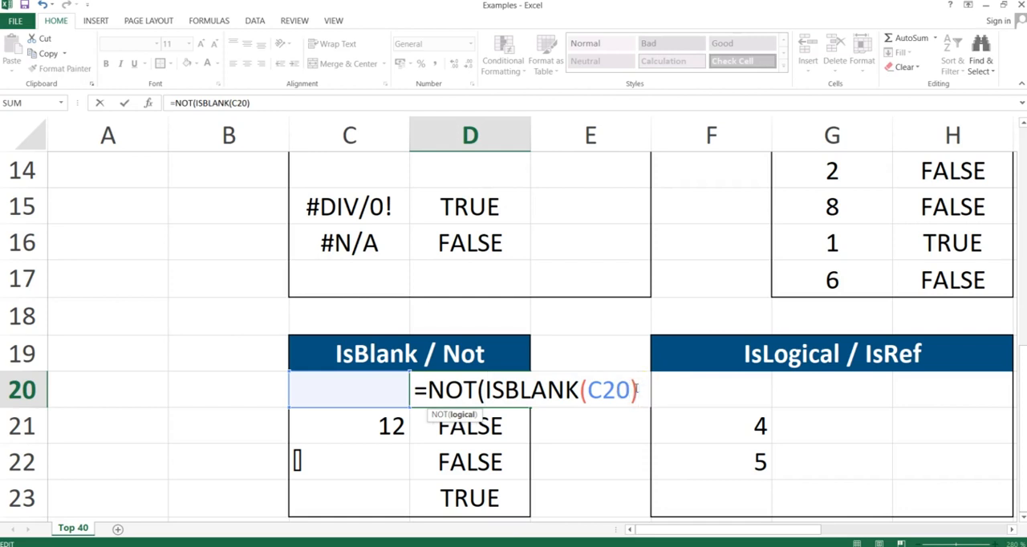
pyautogui.write(')')
pyautogui.hotkey('ctrl', 'Return')
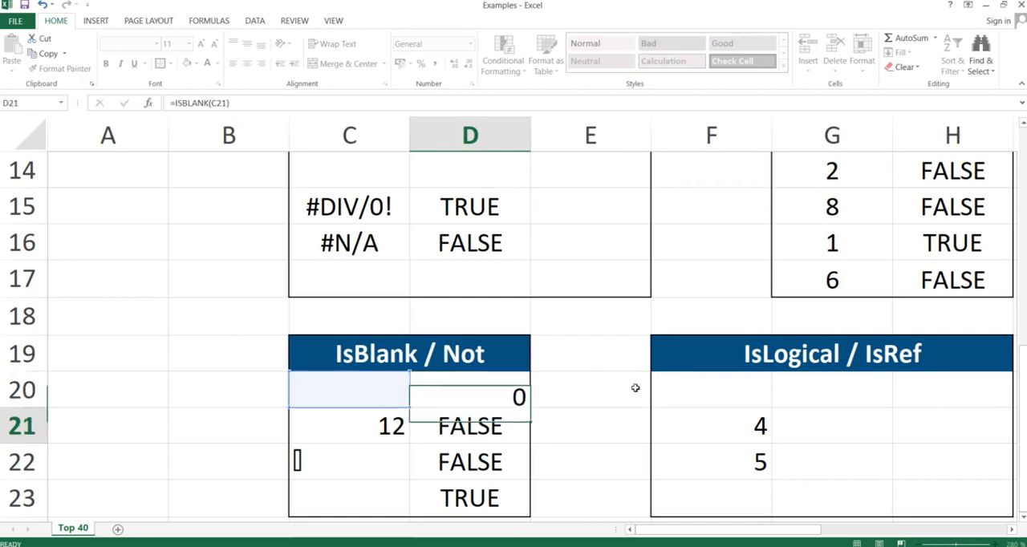
# Copy the NOT(ISBLANK) formula from D20 through D23, pasting formulas only.
pyautogui.hotkey('ctrl', 'c')
pyautogui.hotkey('shift', 'Down')
pyautogui.hotkey('shift', 'Down')
pyautogui.hotkey('shift', 'Down')
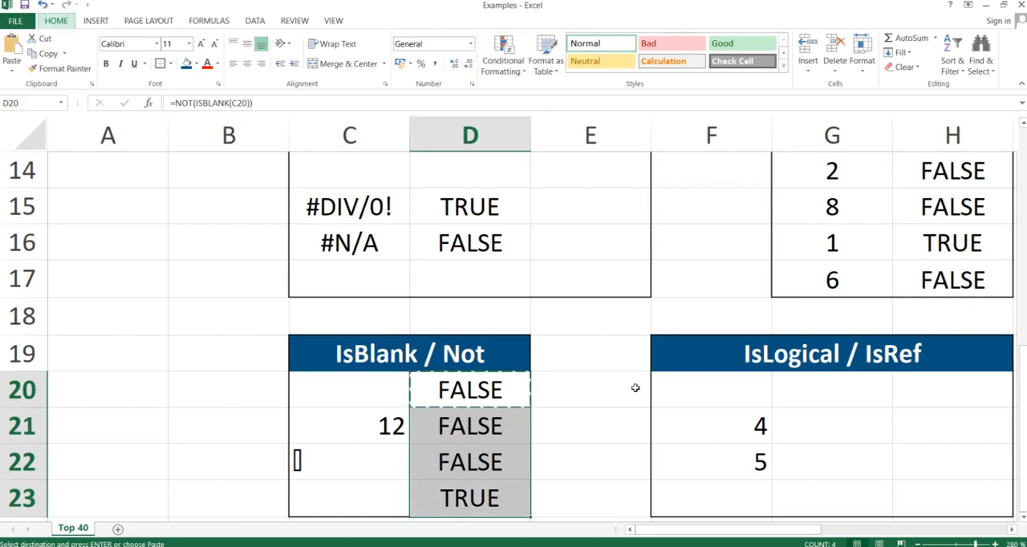
pyautogui.hotkey('ctrl', 'alt', 'v')
pyautogui.press('f')
pyautogui.press('Return')
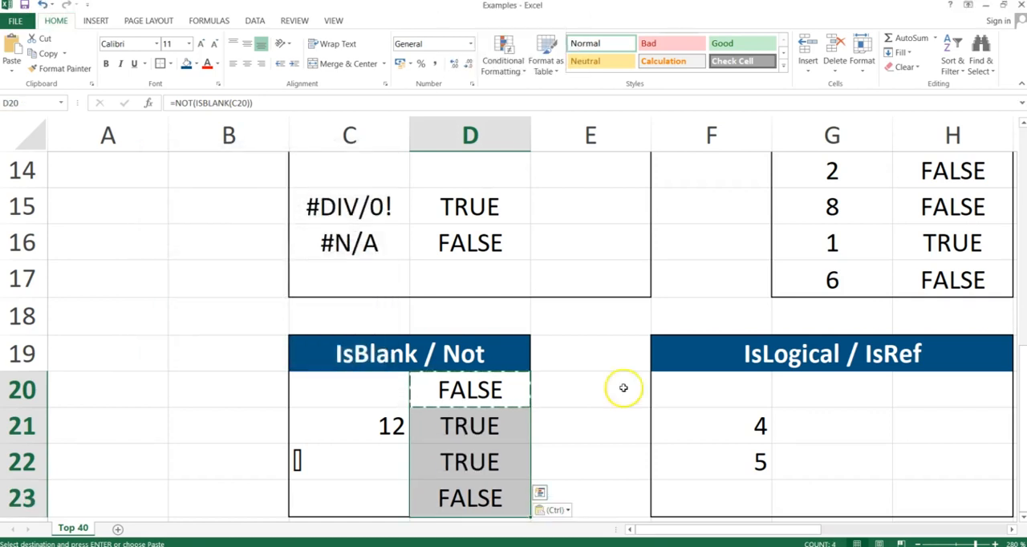
pyautogui.click(466, 431)
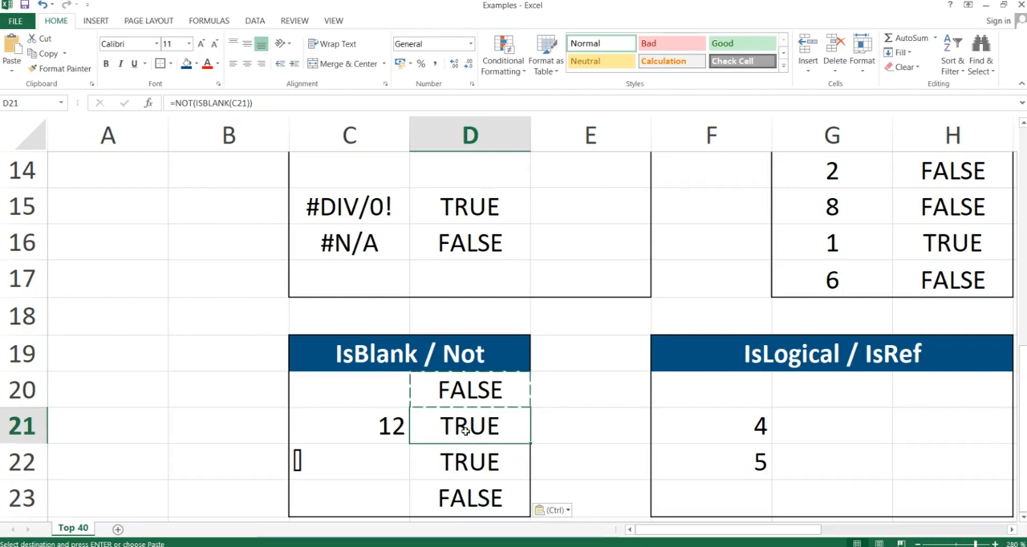
# Switch to the PowerPoint slide show, advance to the IsLogical & IsRef slide to read it, and return to Excel.
pyautogui.hotkey('alt', 'Tab')
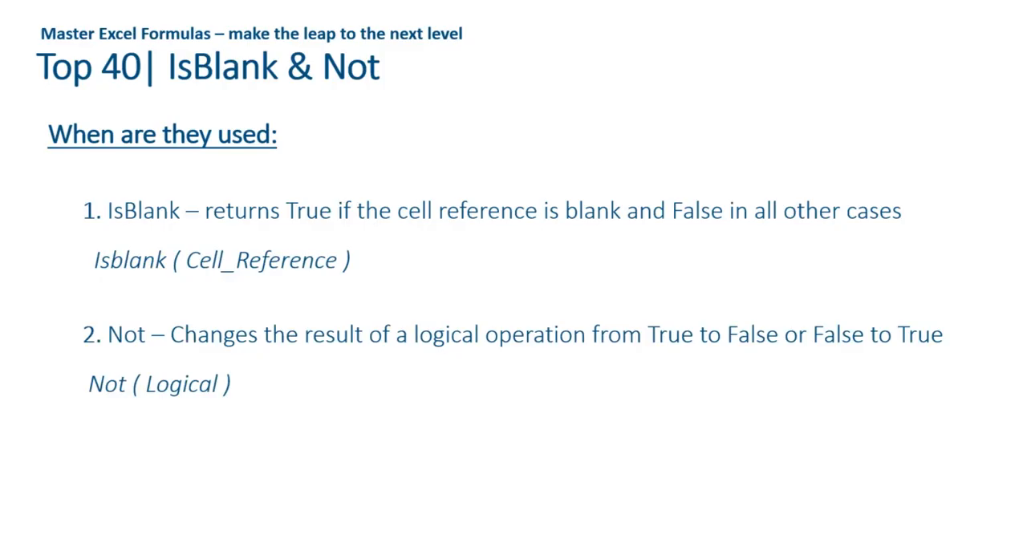
pyautogui.press('Right')
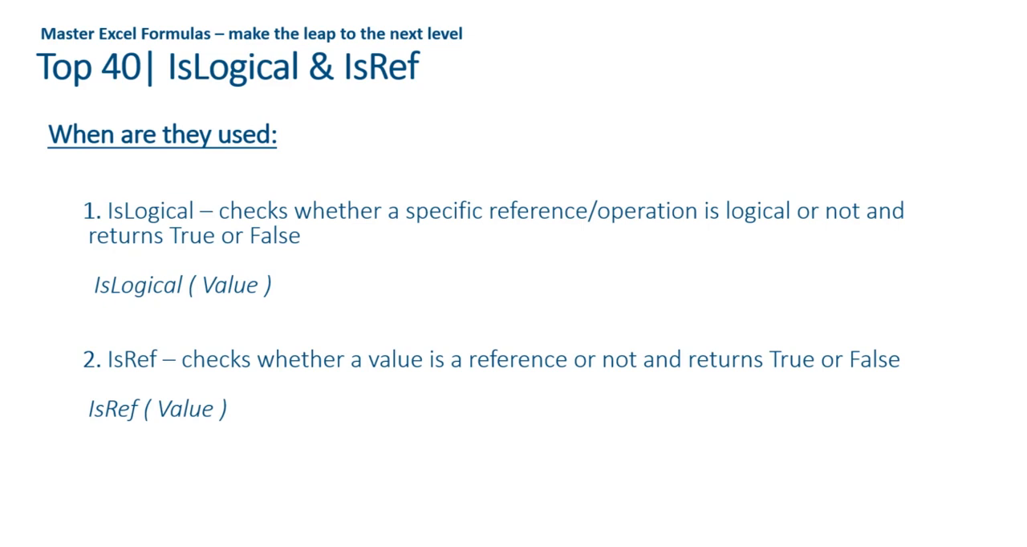
pyautogui.hotkey('alt', 'Tab')
# In H20 of the IsLogical / IsRef table, write the formula =ISLOGICAL(F21=5) without committing it.
pyautogui.press('Right')
pyautogui.press('Right')
pyautogui.press('Right')
pyautogui.press('Right')
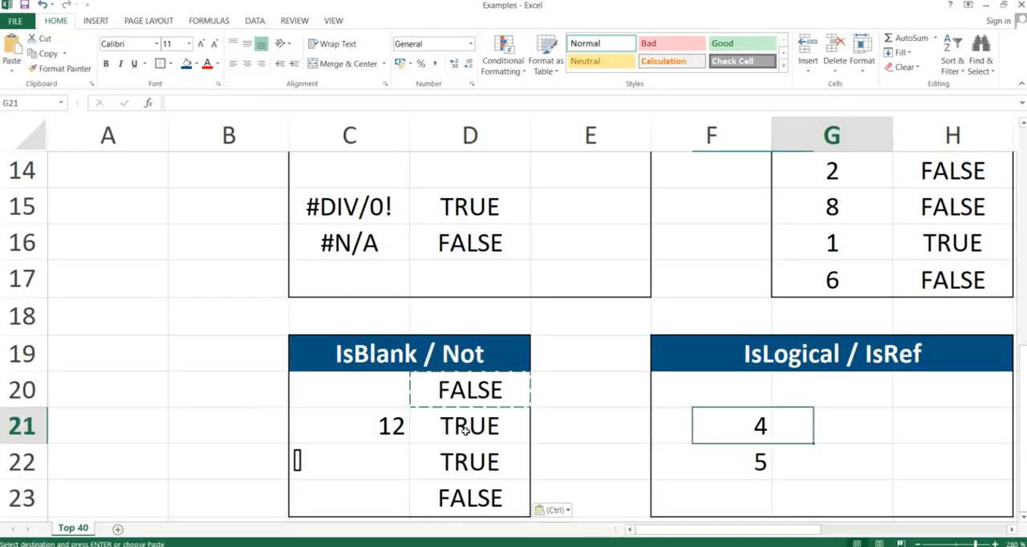
pyautogui.press('Left')
pyautogui.press('Up')
pyautogui.press('Right')
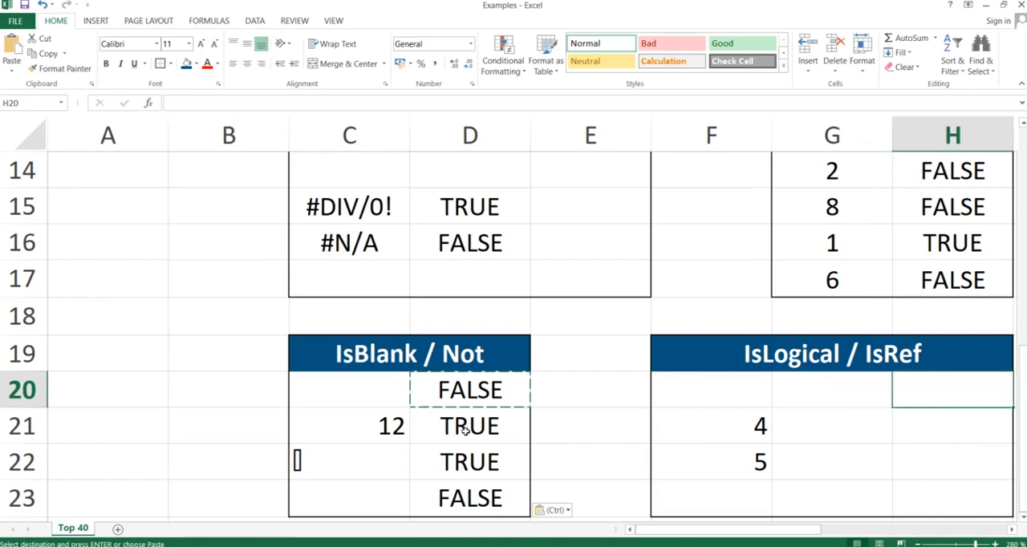
pyautogui.write('=IS')
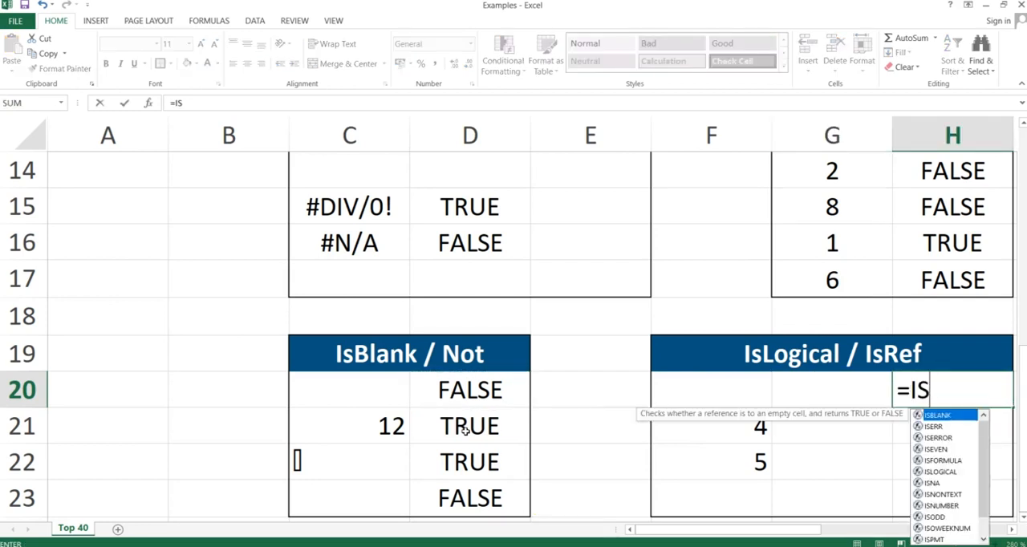
pyautogui.write('LOGICAL')
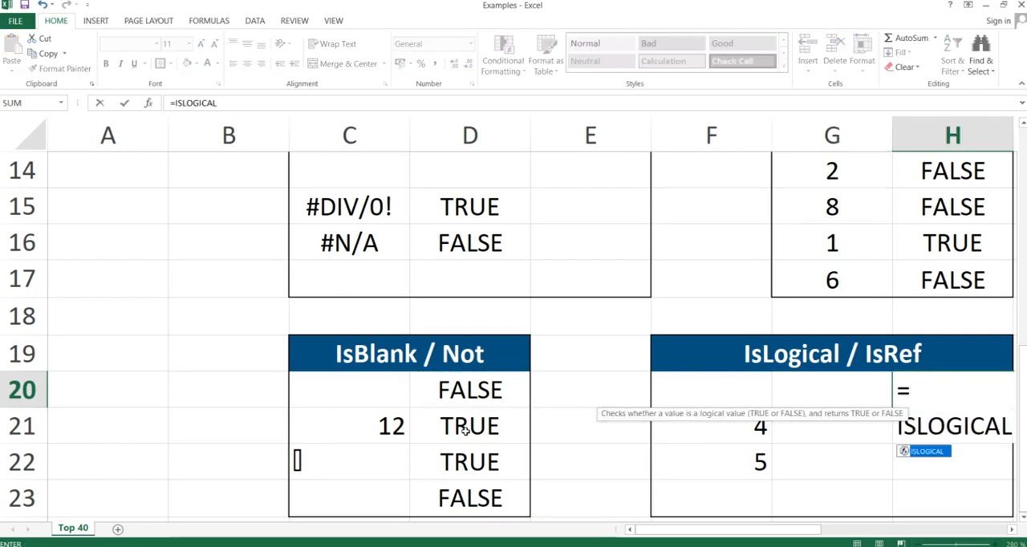
pyautogui.write('(')
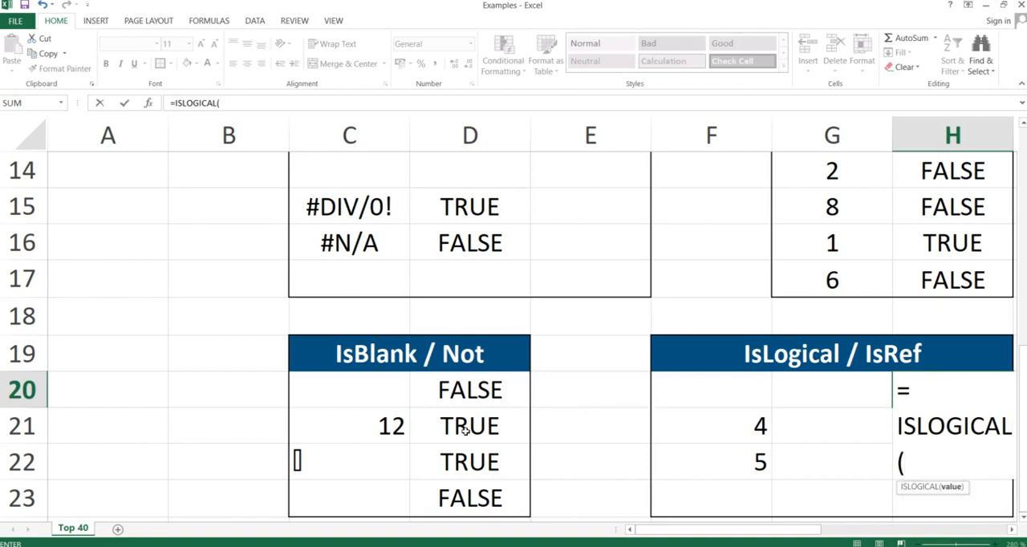
pyautogui.click(727, 423)
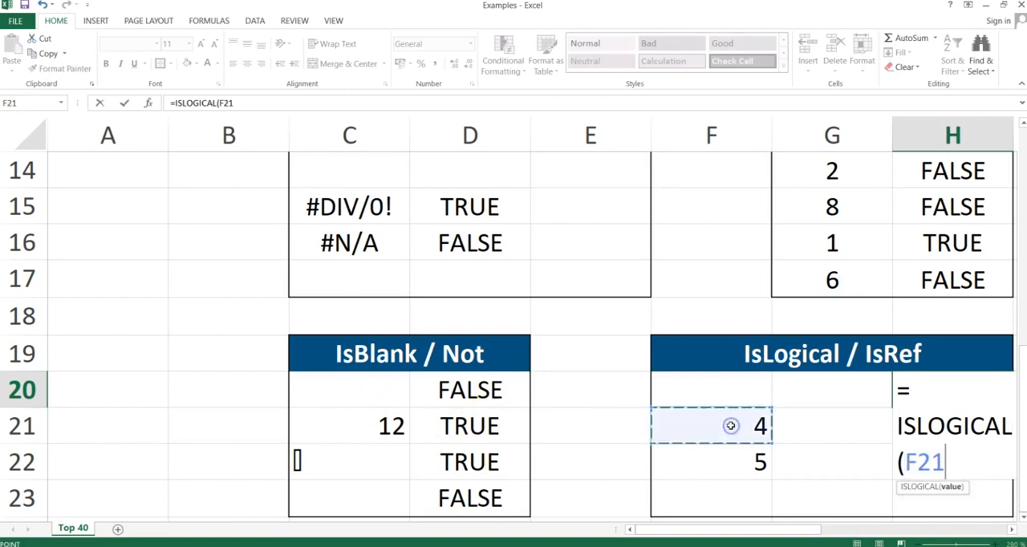
pyautogui.write('=5)')
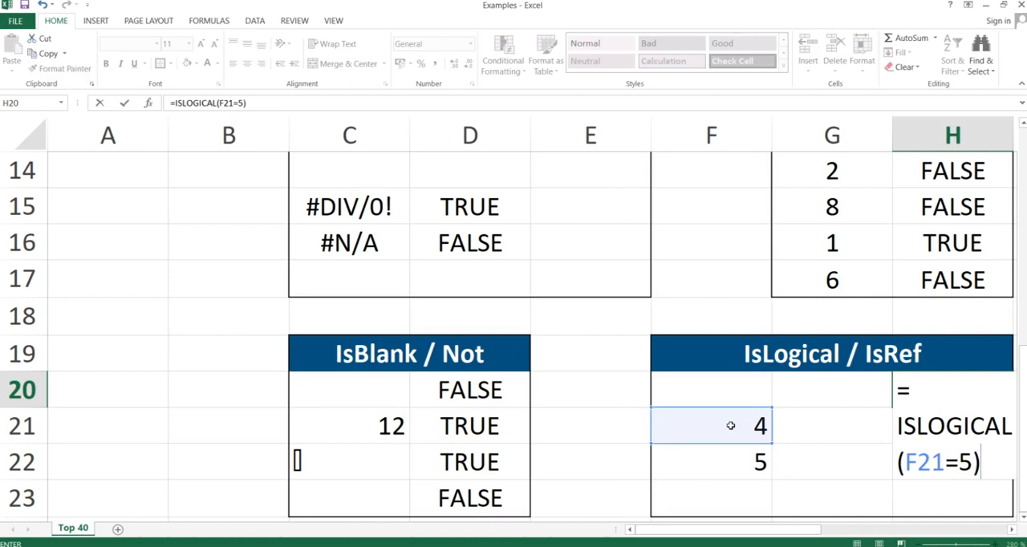
# Replace the constant 5 with a reference to F22 and commit the formula as =ISLOGICAL(F21=F22).
pyautogui.press('BackSpace')
pyautogui.press('BackSpace')
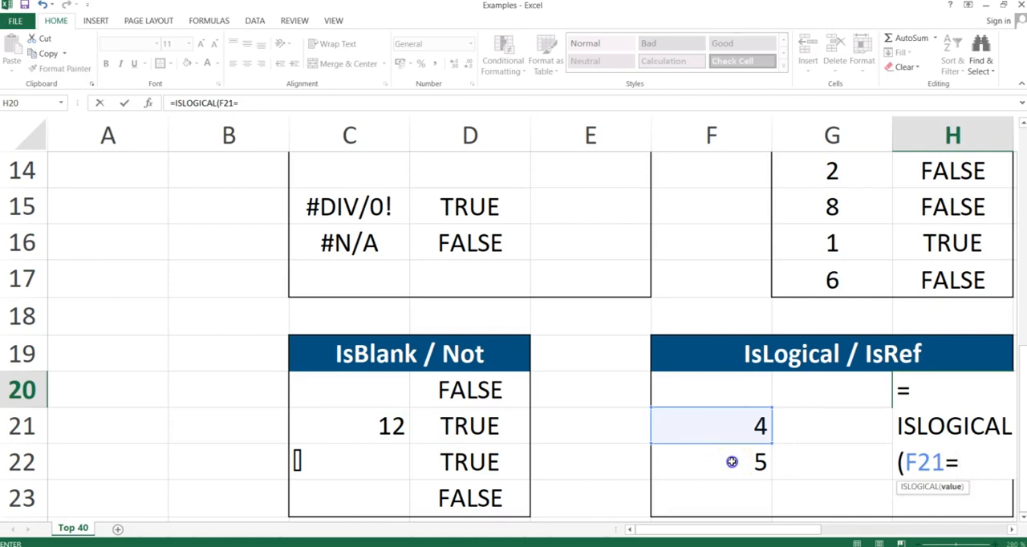
pyautogui.click(730, 461)
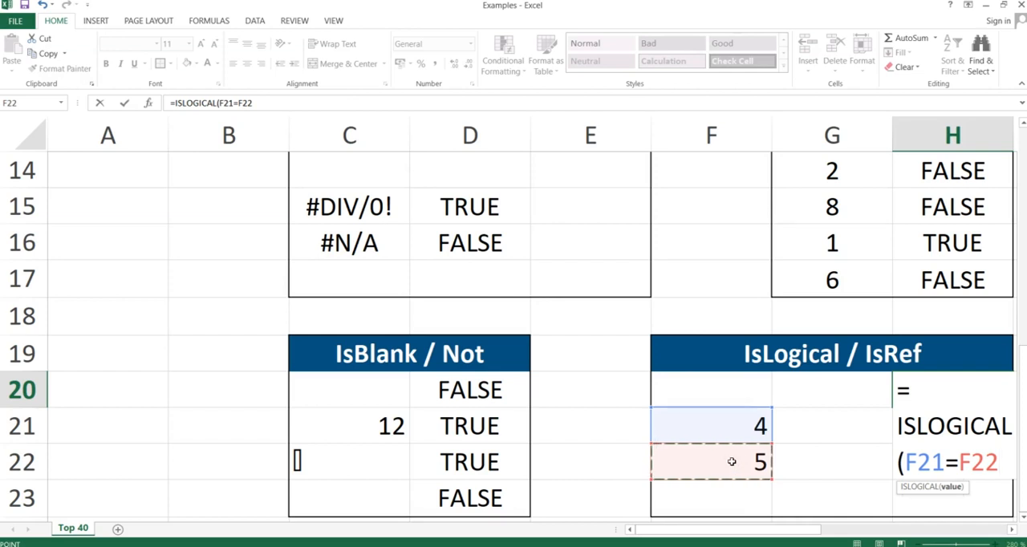
pyautogui.write(')')
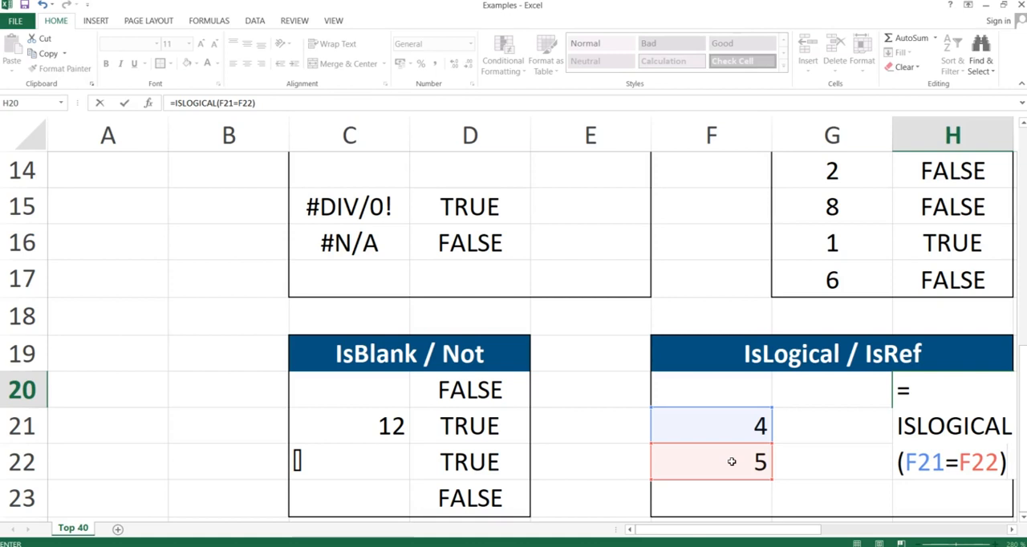
pyautogui.press('Return')
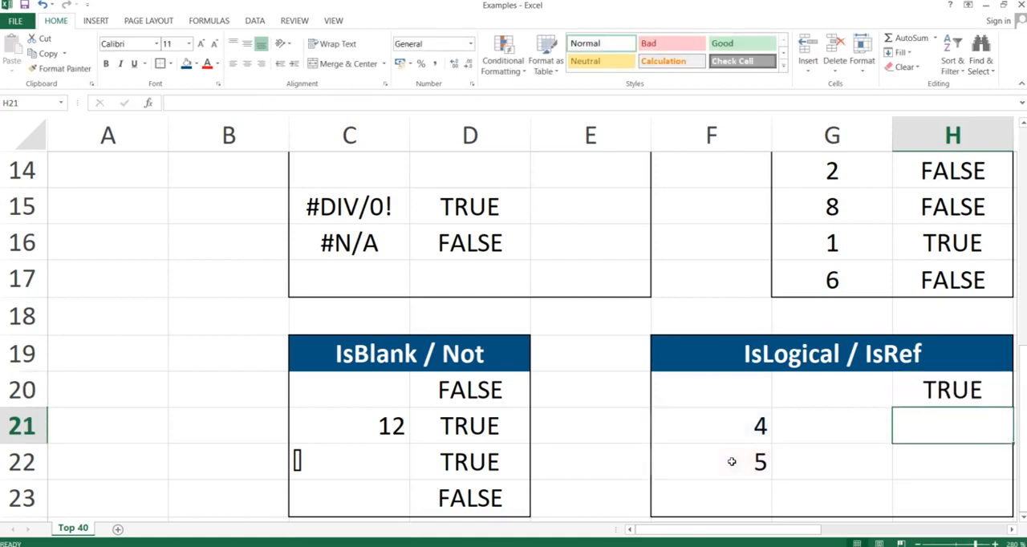
# Replace the formula in H20 with =ISREF(F20) to test a cell reference.
pyautogui.press('Up')
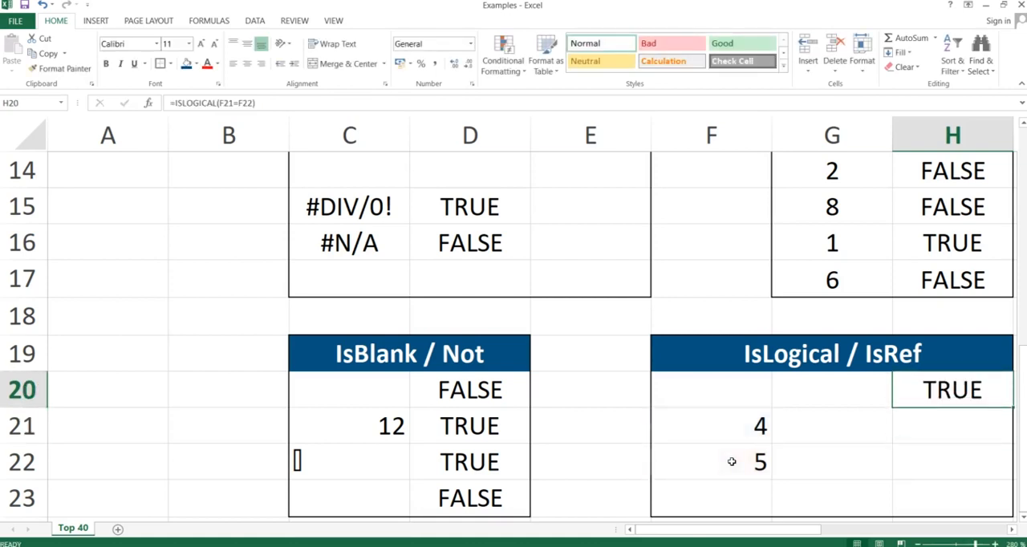
pyautogui.press('F2')
pyautogui.press('BackSpace')
pyautogui.press('BackSpace')
pyautogui.press('BackSpace')
pyautogui.press('BackSpace')
pyautogui.press('BackSpace')
pyautogui.press('BackSpace')
pyautogui.press('BackSpace')
pyautogui.press('BackSpace')
pyautogui.press('BackSpace')
pyautogui.press('BackSpace')
pyautogui.press('BackSpace')
pyautogui.press('BackSpace')
pyautogui.press('BackSpace')
pyautogui.press('BackSpace')
pyautogui.press('BackSpace')
pyautogui.press('BackSpace')
pyautogui.press('BackSpace')
pyautogui.press('BackSpace')
pyautogui.write('I')
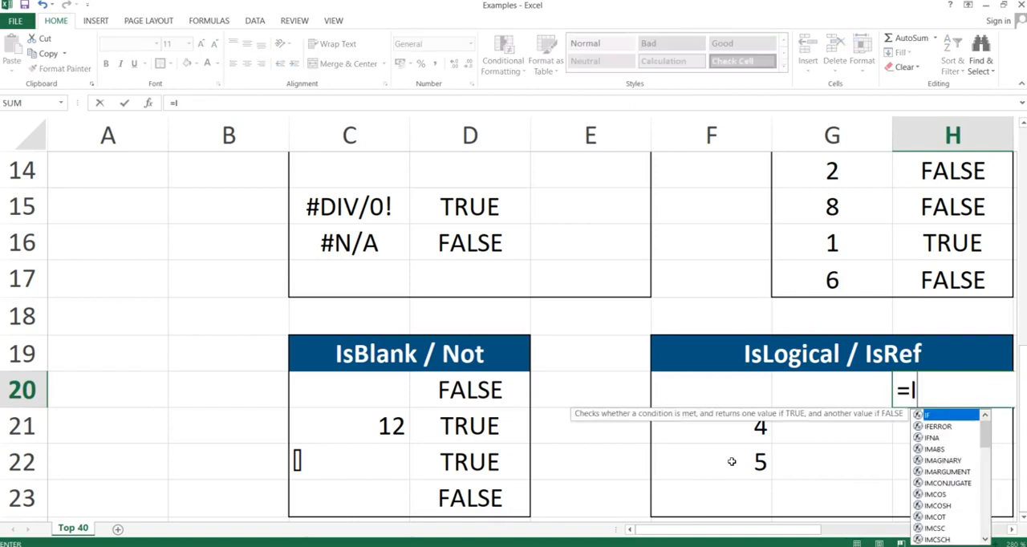
pyautogui.write('SREF(')
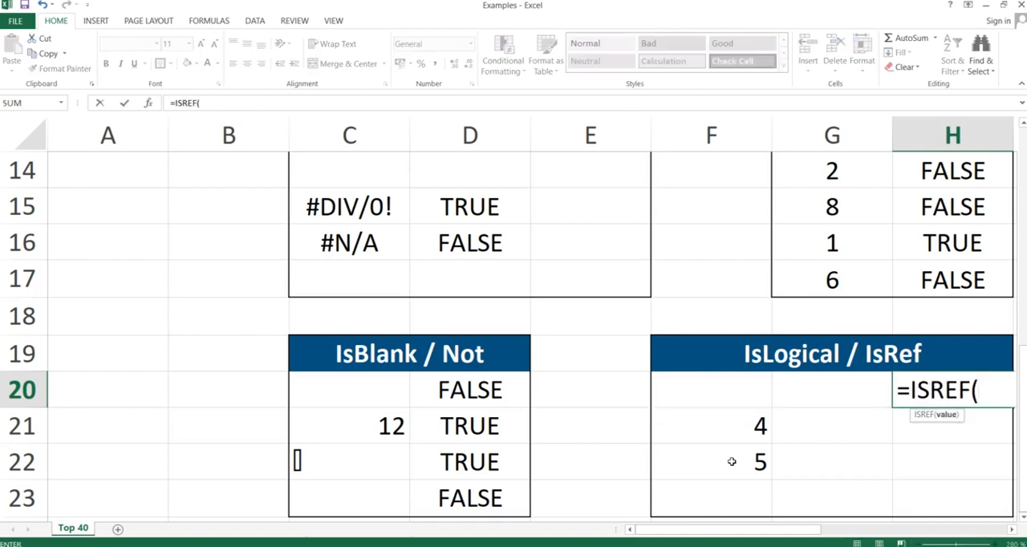
pyautogui.press('Left')
pyautogui.press('Left')
pyautogui.press('Right')
pyautogui.press('Left')
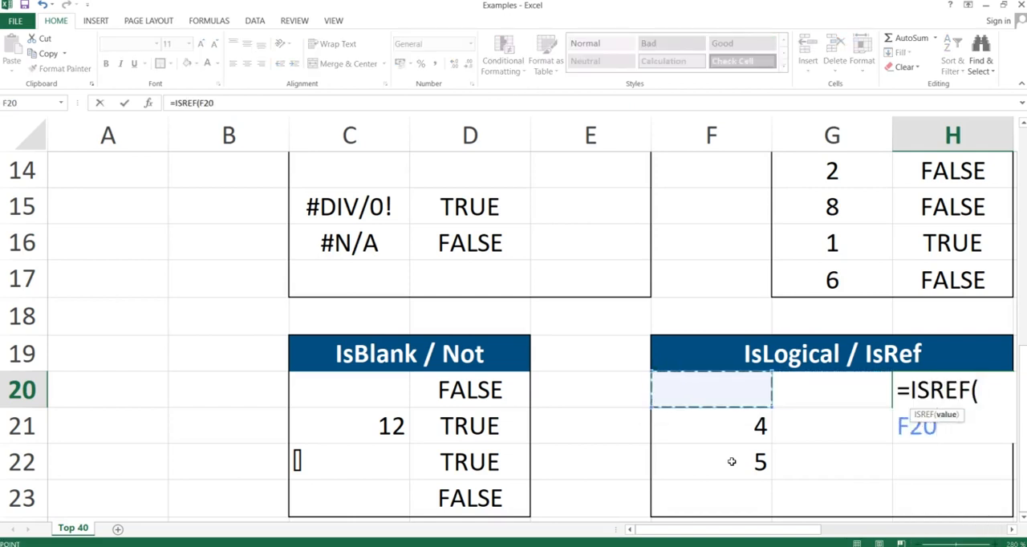
pyautogui.write(')')
pyautogui.press('Return')
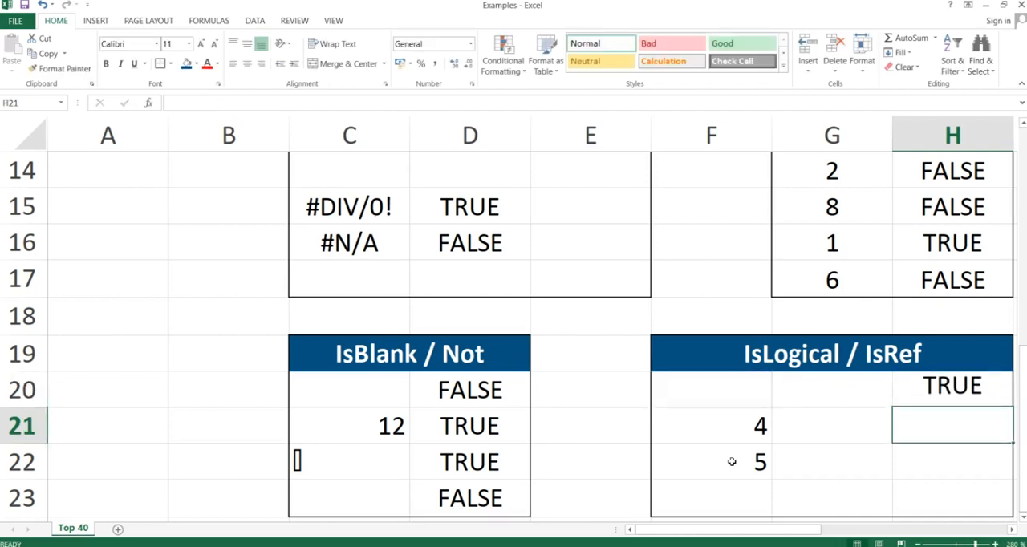
# Replace the formula in H20 with =ISREF("apples") to test a text value instead of a reference.
pyautogui.press('Up')
pyautogui.write('=')
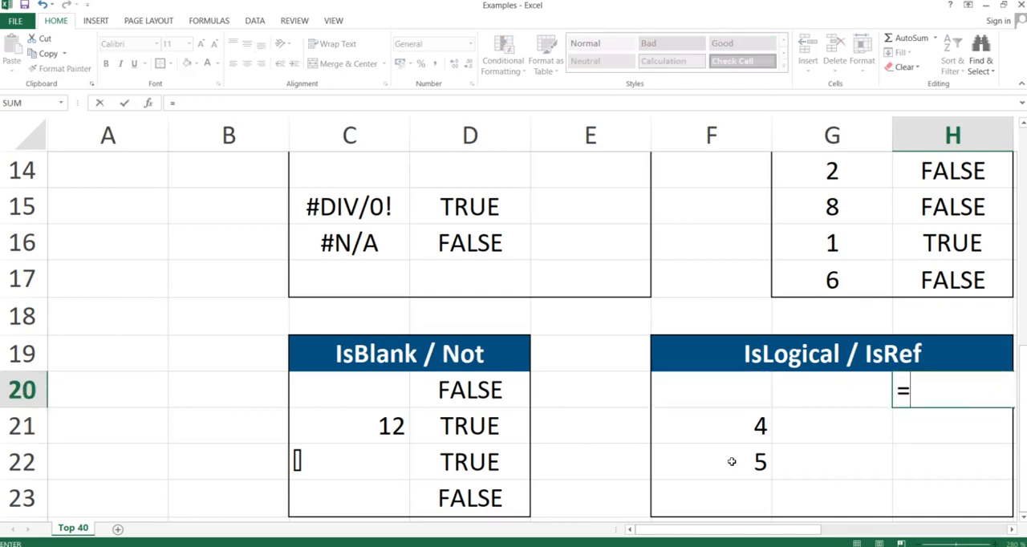
pyautogui.write('ISREF(')
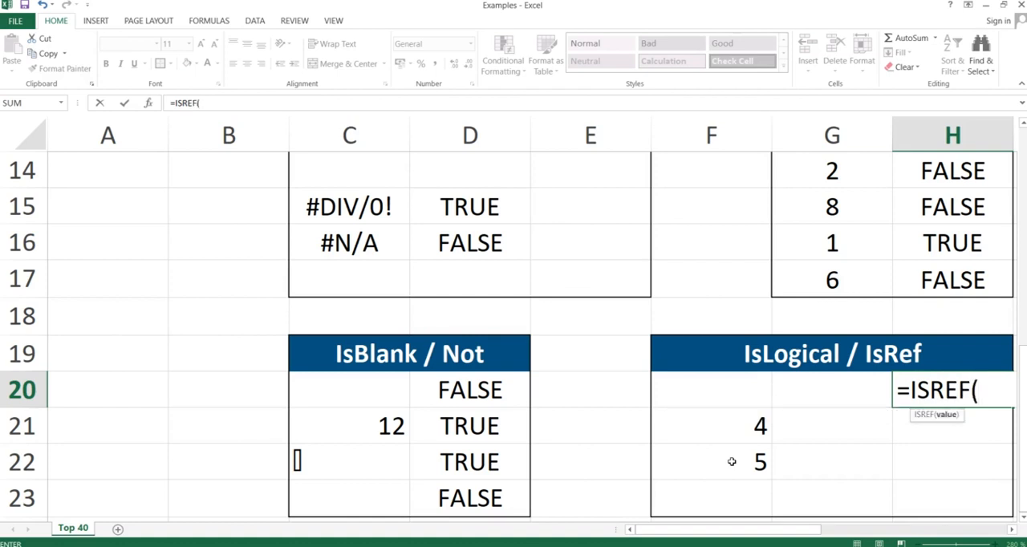
pyautogui.write('äPPLE')
pyautogui.press('BackSpace')
pyautogui.press('BackSpace')
pyautogui.press('BackSpace')
pyautogui.press('BackSpace')
pyautogui.press('BackSpace')
pyautogui.write('"aPPLES')
pyautogui.press('BackSpace')
pyautogui.press('BackSpace')
pyautogui.press('BackSpace')
pyautogui.press('BackSpace')
pyautogui.press('BackSpace')
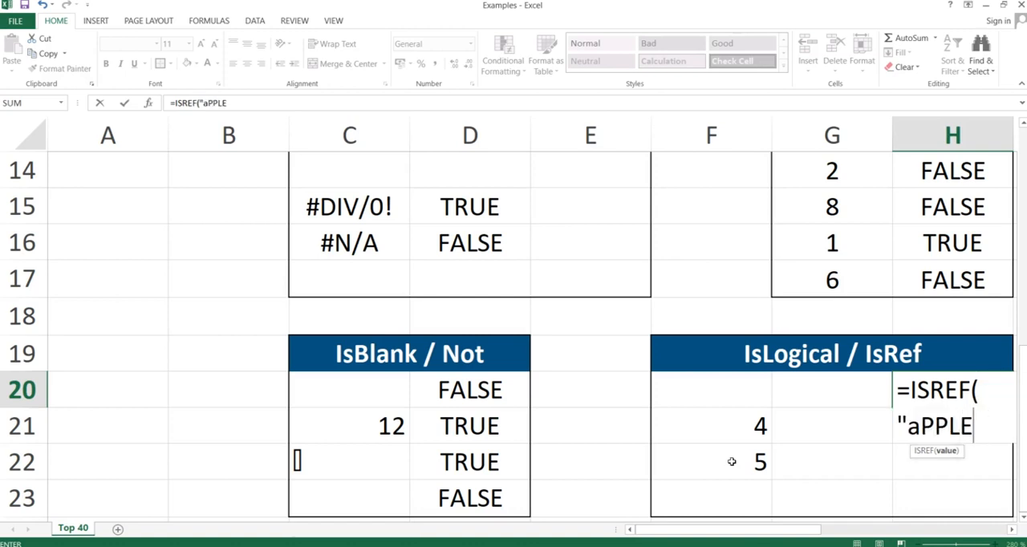
pyautogui.write('pples')
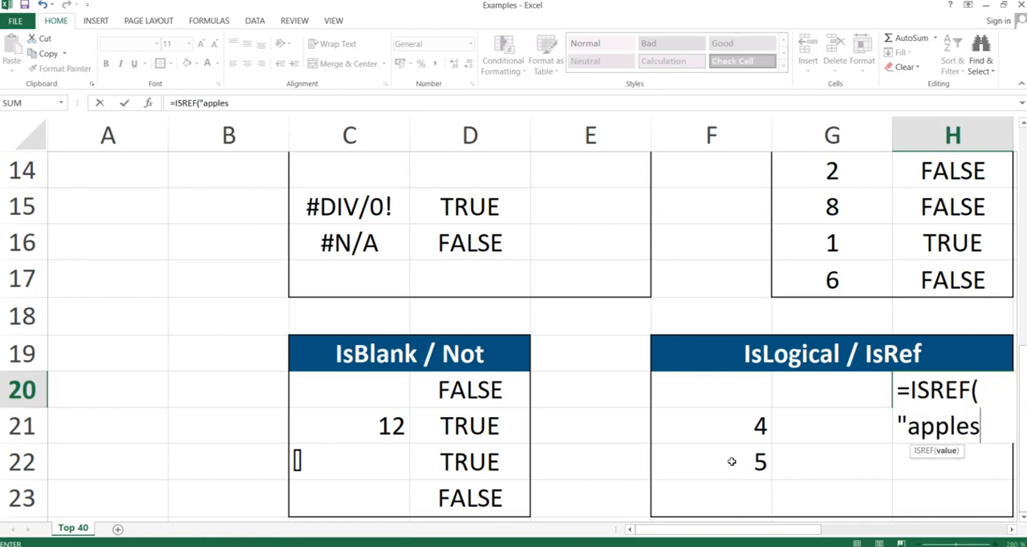
pyautogui.write('")')
pyautogui.press('Return')
pyautogui.press('Up')
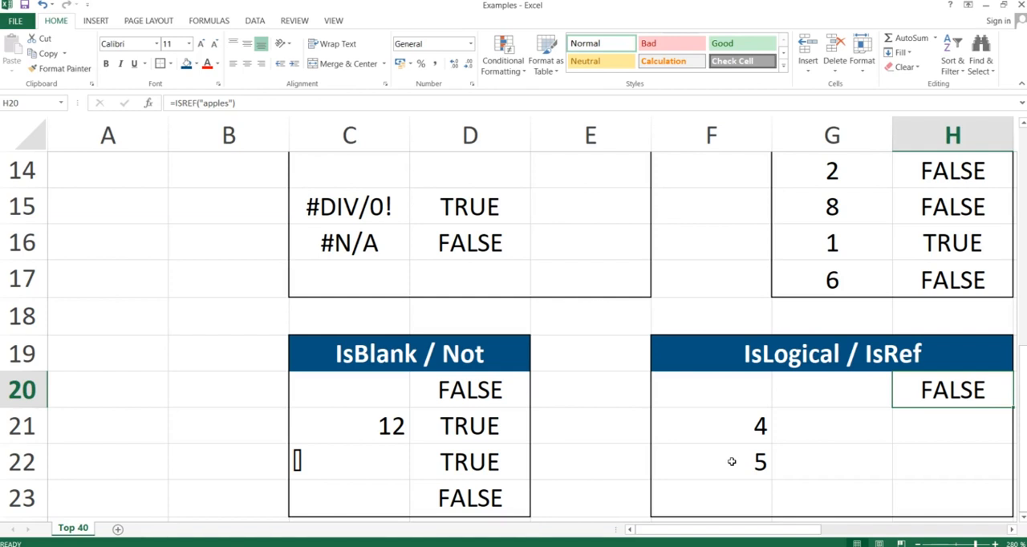
# Switch to the PowerPoint slide show and advance to the IsError slide.
pyautogui.hotkey('alt', 'Tab')
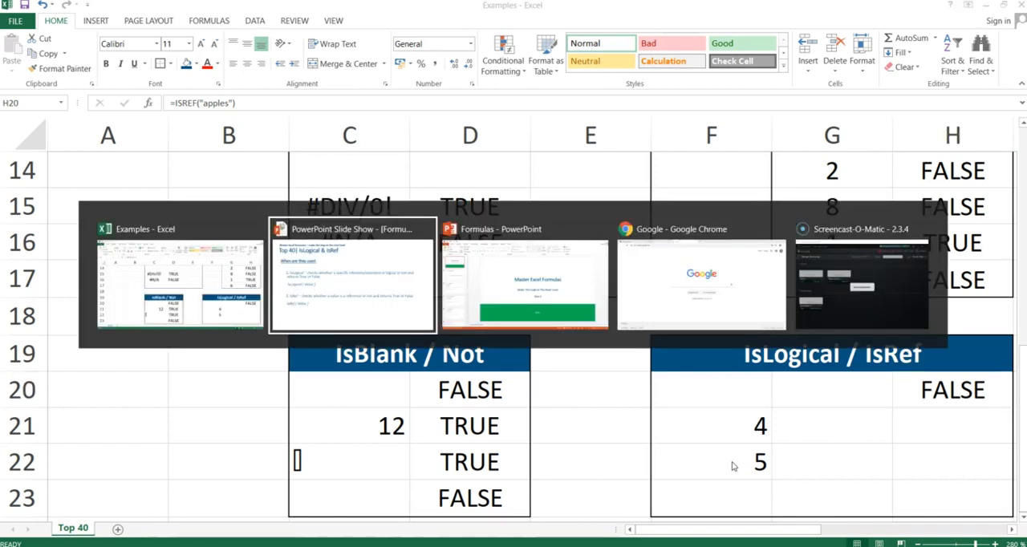
pyautogui.press('Right')
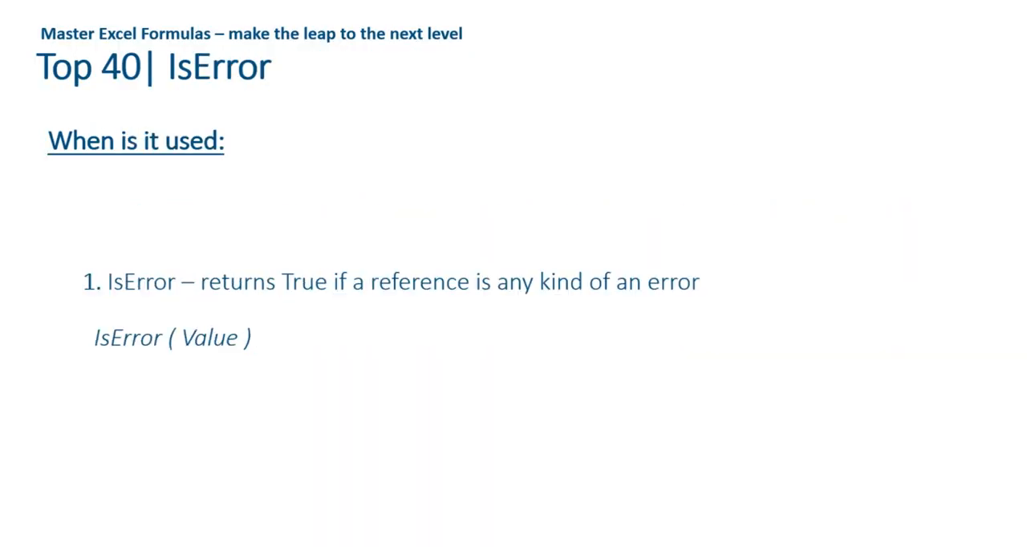